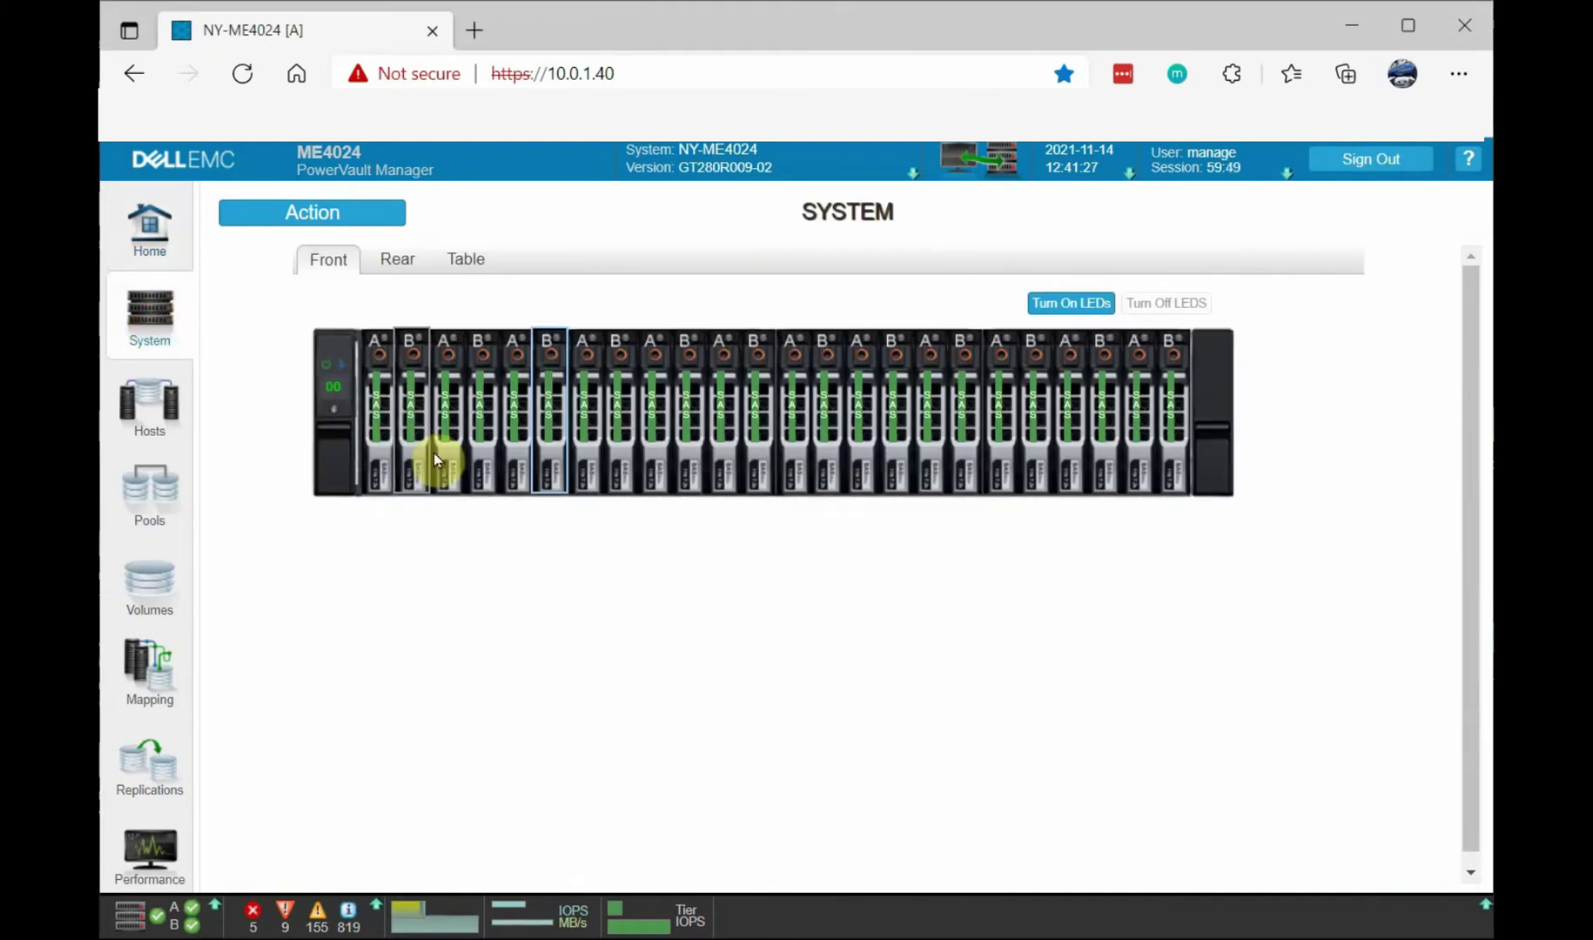
Display drive 0.2's Disk Information: a Seagate ST1200MM0099 at firmware revision ST31
{"action": "mouse_move", "coordinate": [448, 471]}
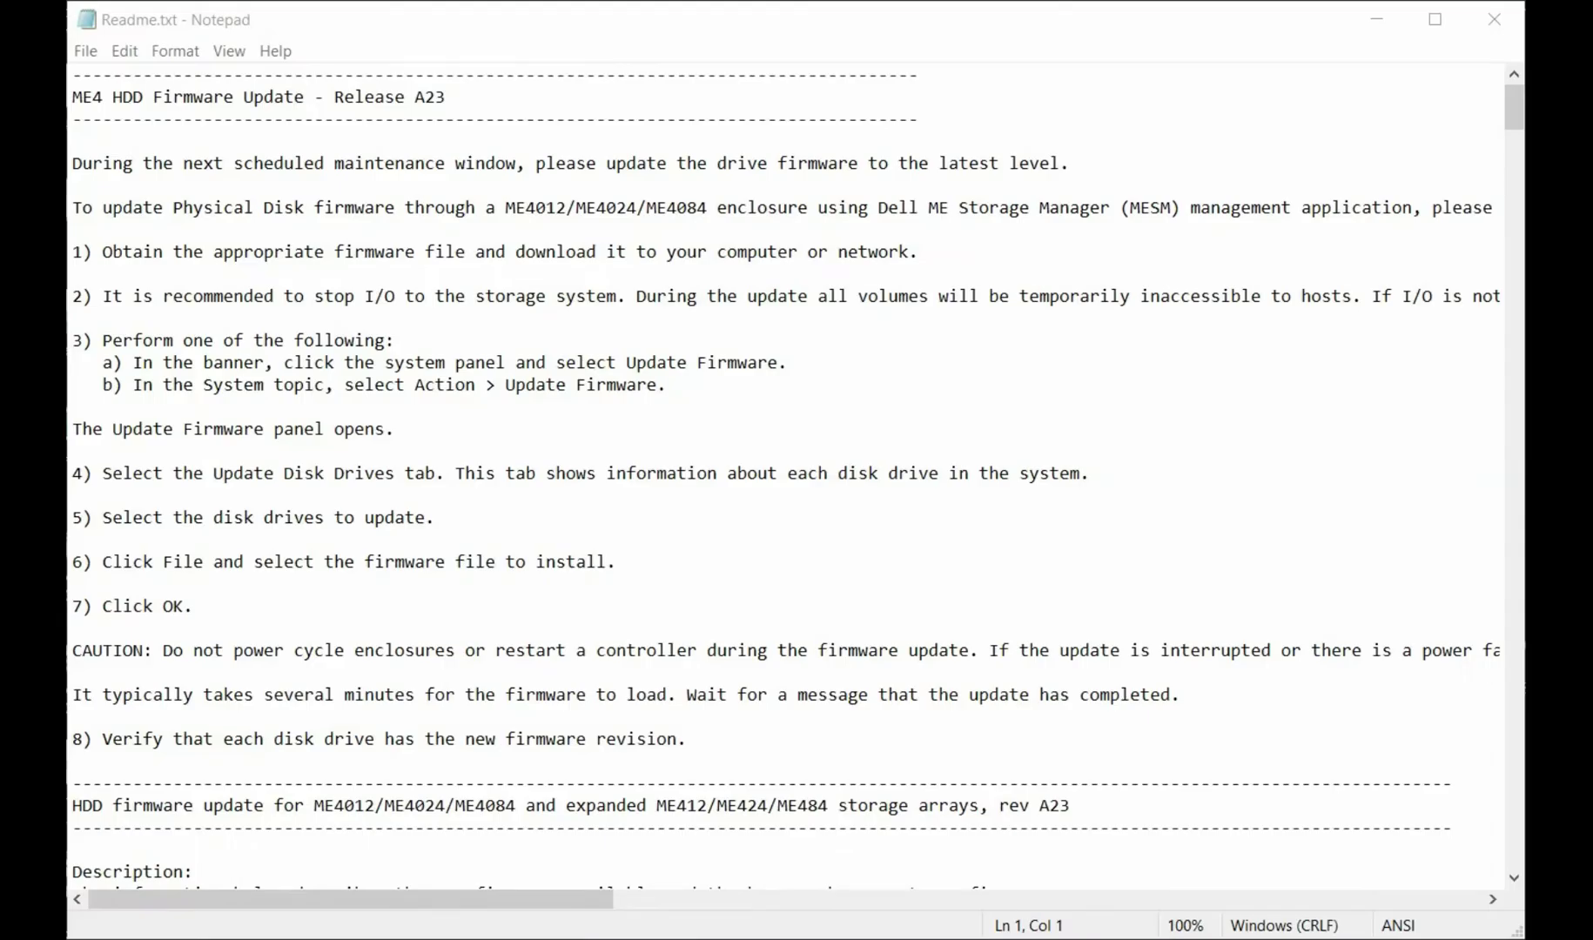
Search the readme for ST1200MM0099 and locate its entry recommending ST34.lod
{"action": "left_click", "coordinate": [875, 301]}
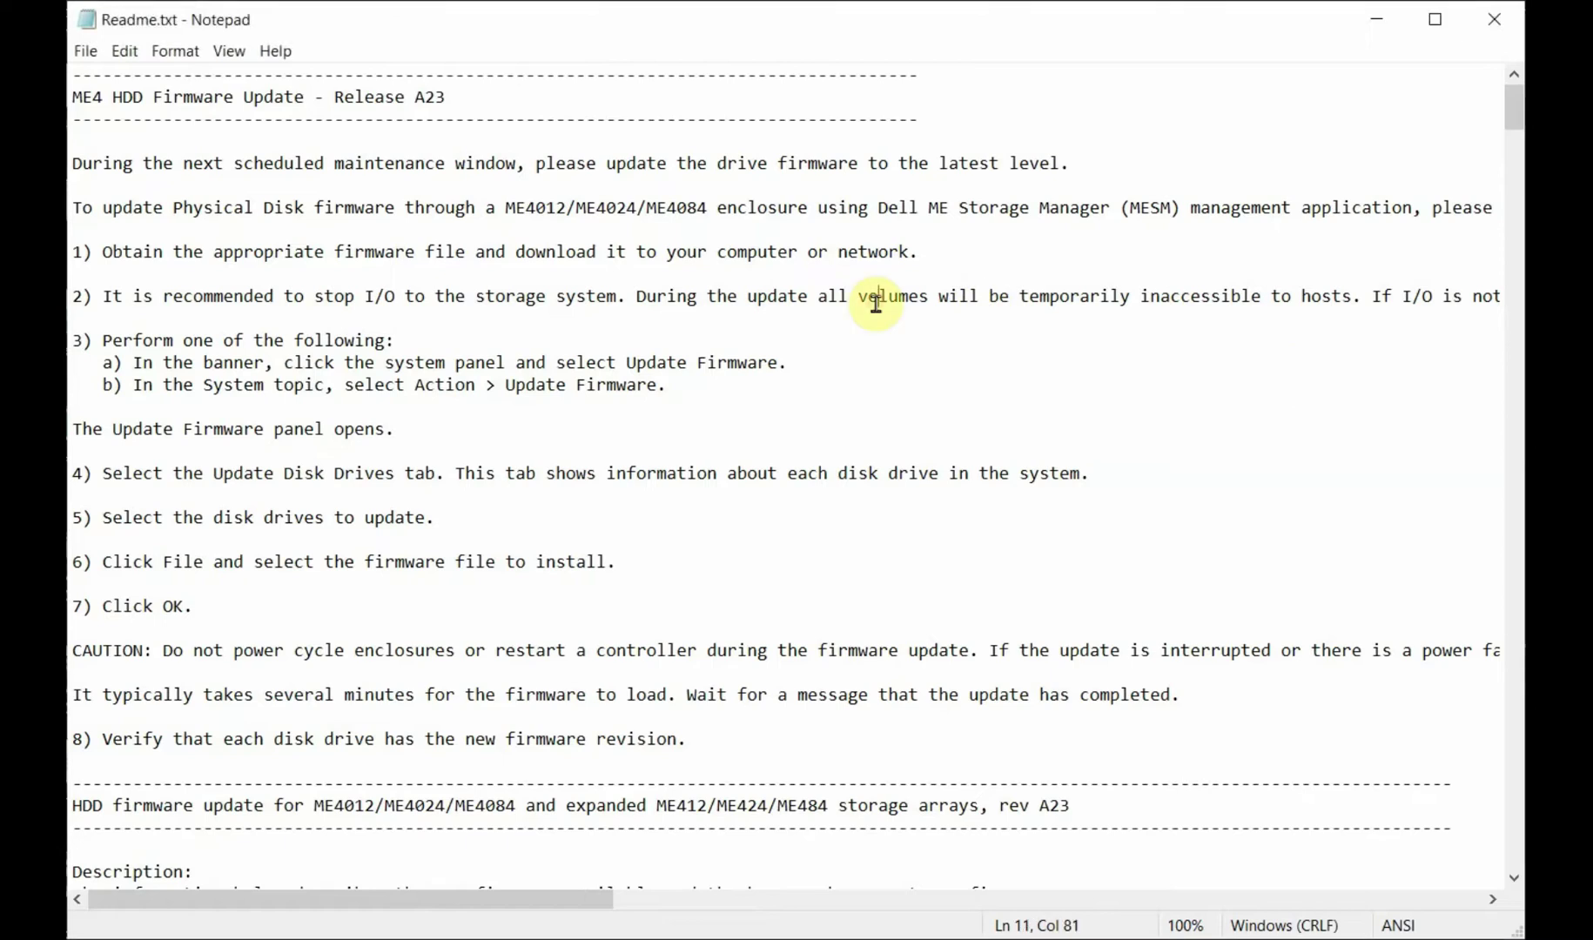
{"action": "key", "text": "ctrl+f"}
{"action": "left_click", "coordinate": [347, 275]}
{"action": "left_click", "coordinate": [546, 277]}
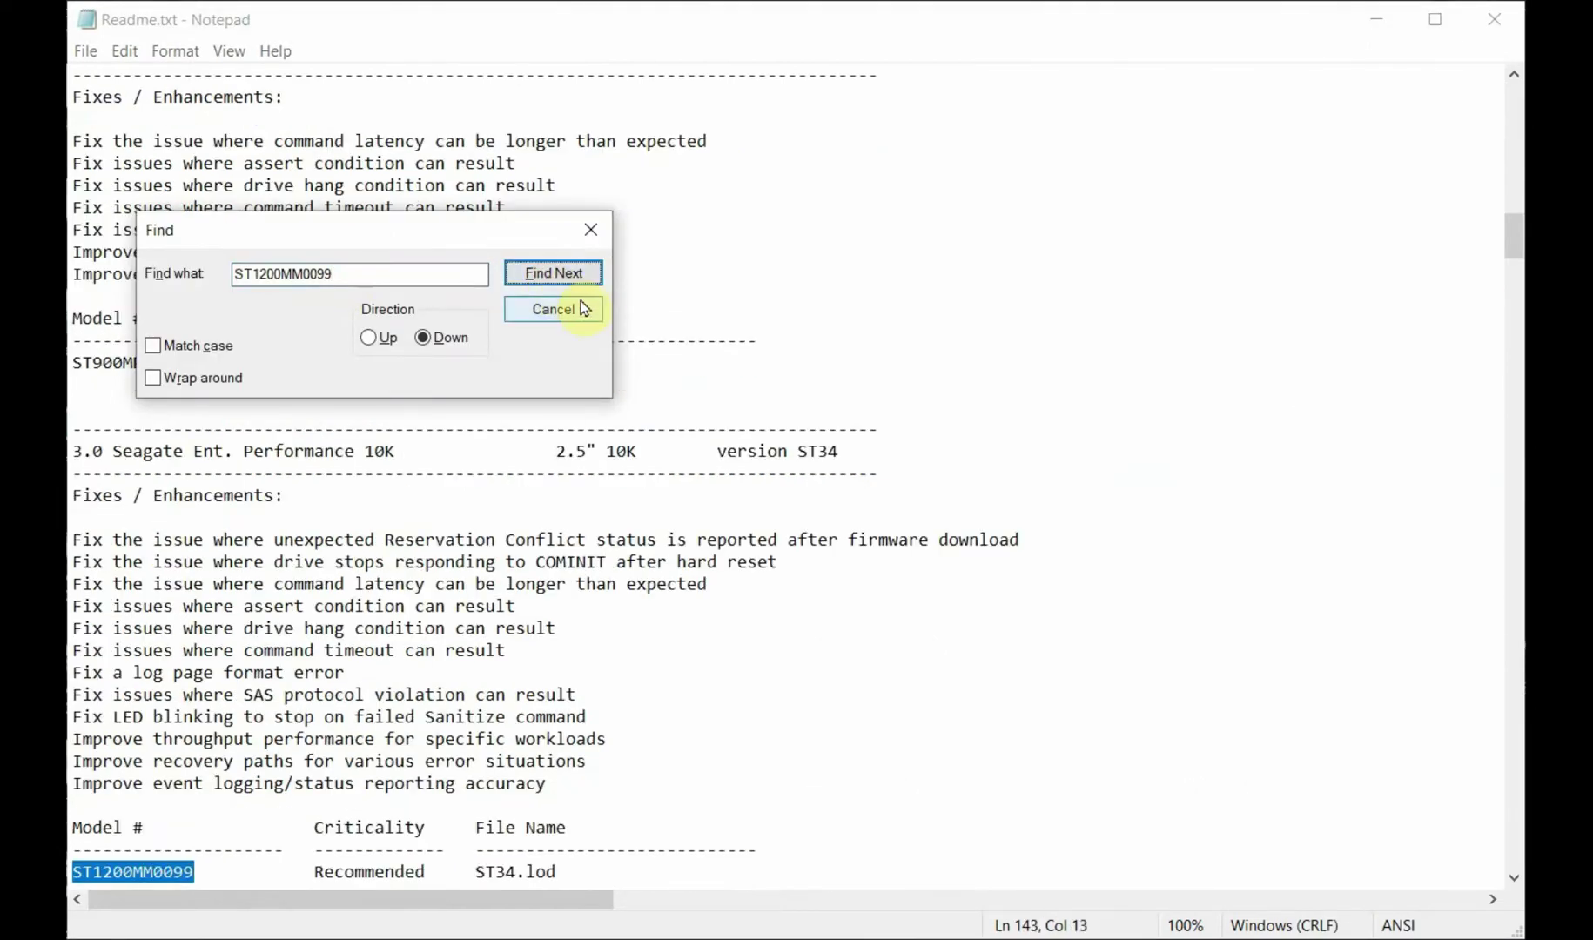
{"action": "left_click", "coordinate": [564, 309]}
{"action": "scroll", "coordinate": [504, 477], "scroll_direction": "down", "scroll_amount": 4}
{"action": "scroll", "coordinate": [504, 478], "scroll_direction": "down", "scroll_amount": 3}
{"action": "scroll", "coordinate": [504, 478], "scroll_direction": "up", "scroll_amount": 2}
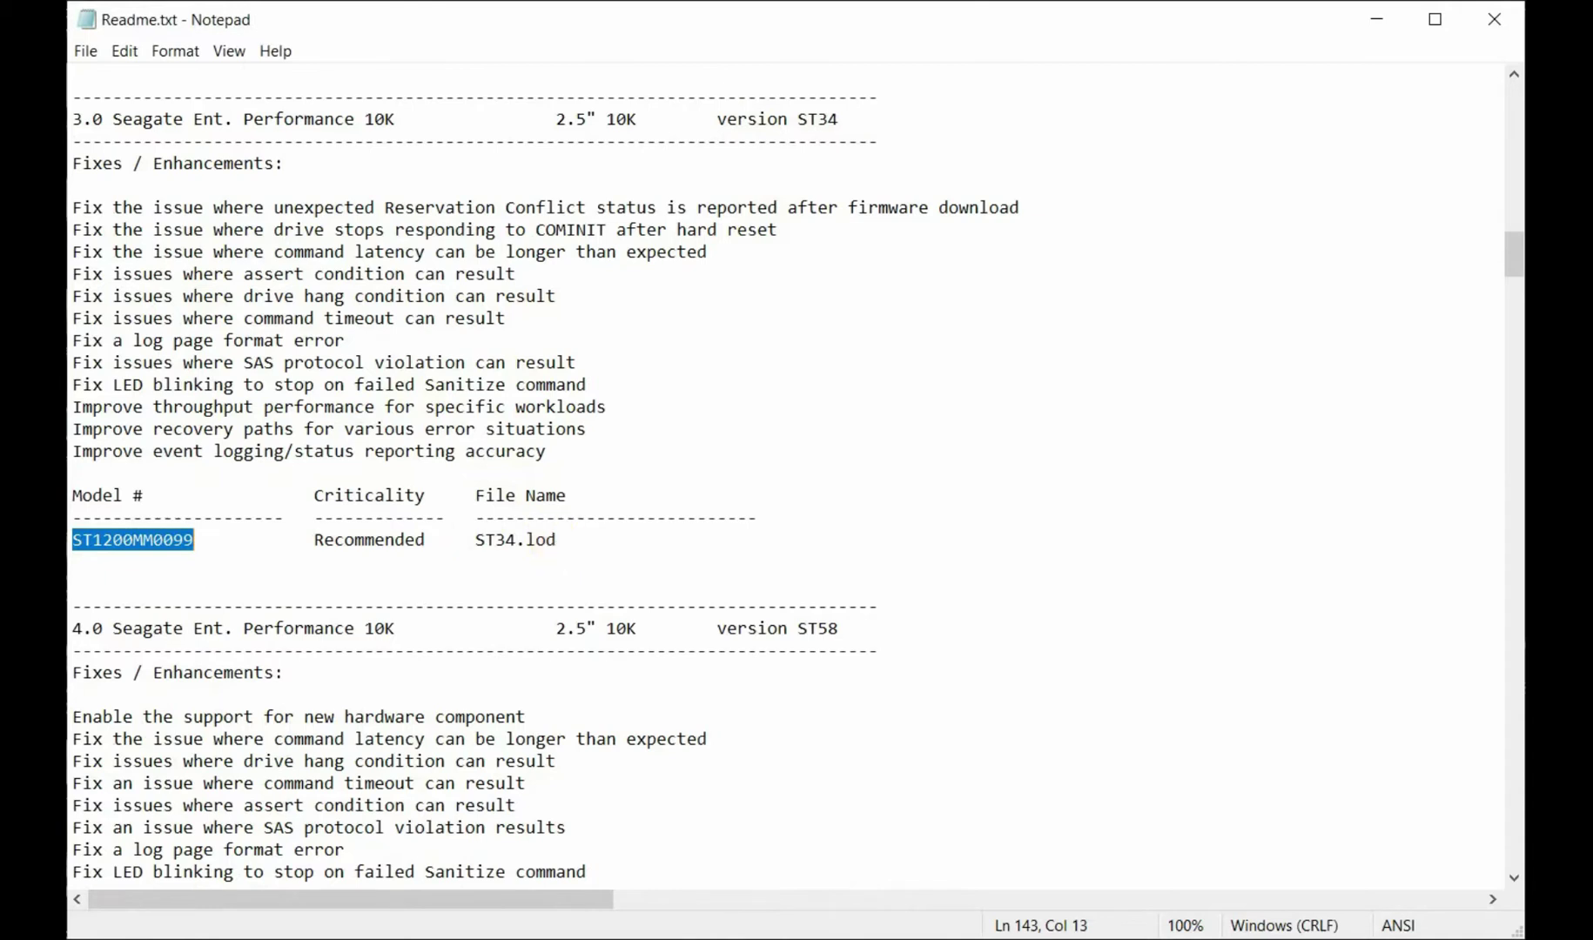
{"action": "key", "text": "alt+Tab"}
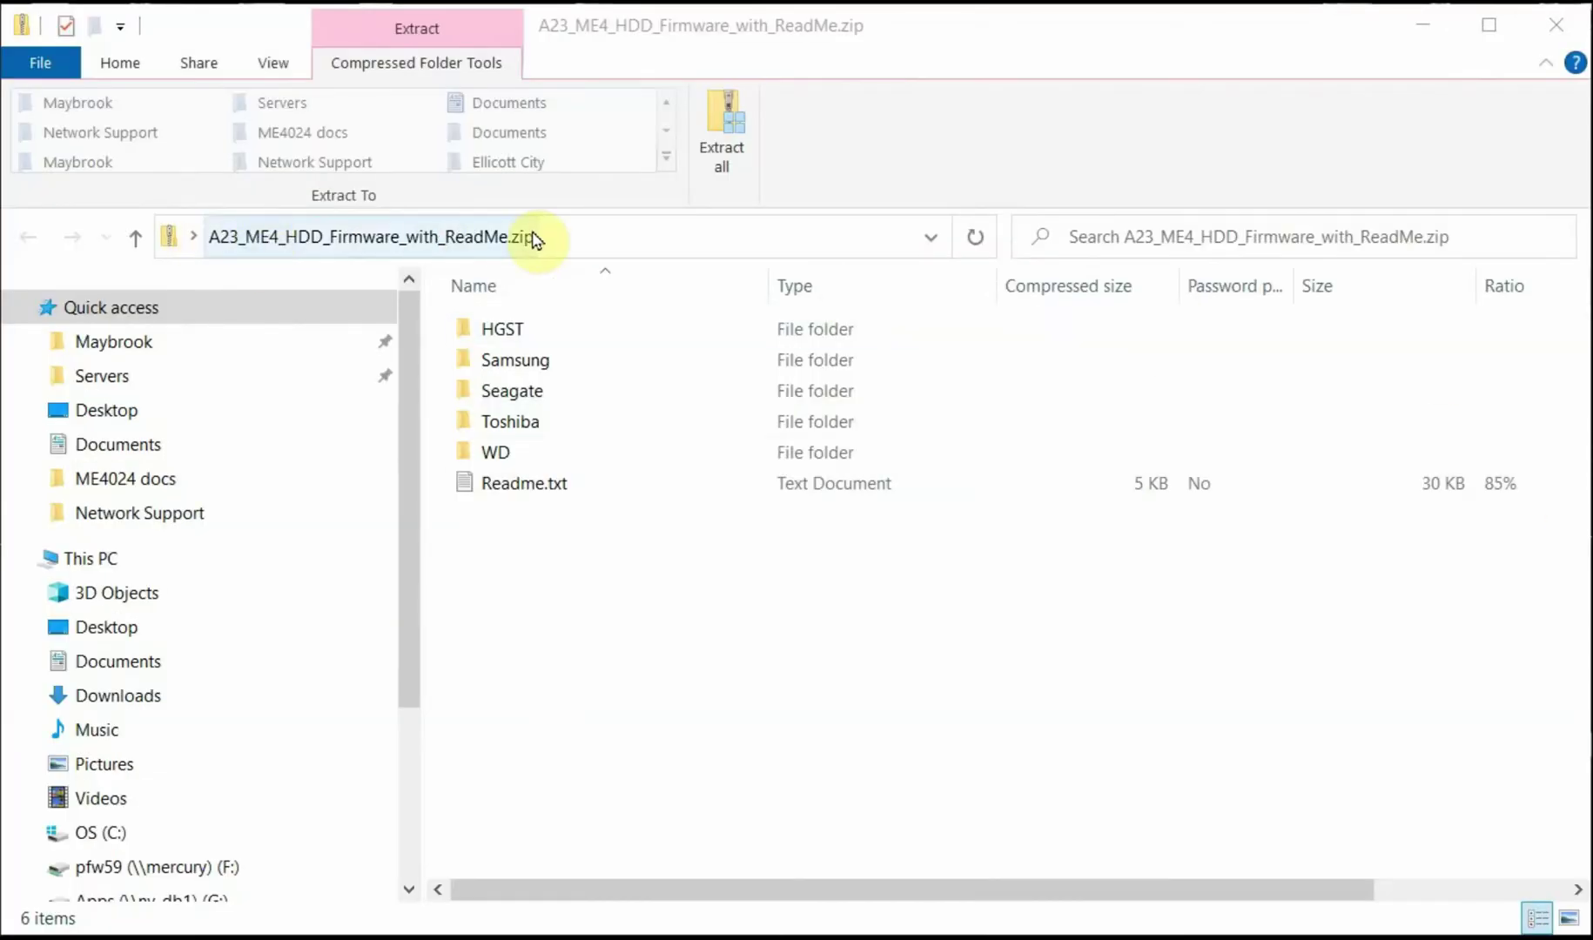
Open the zip's Seagate folder and select the ST34.lod firmware file
{"action": "left_click", "coordinate": [531, 391]}
{"action": "double_click", "coordinate": [531, 390]}
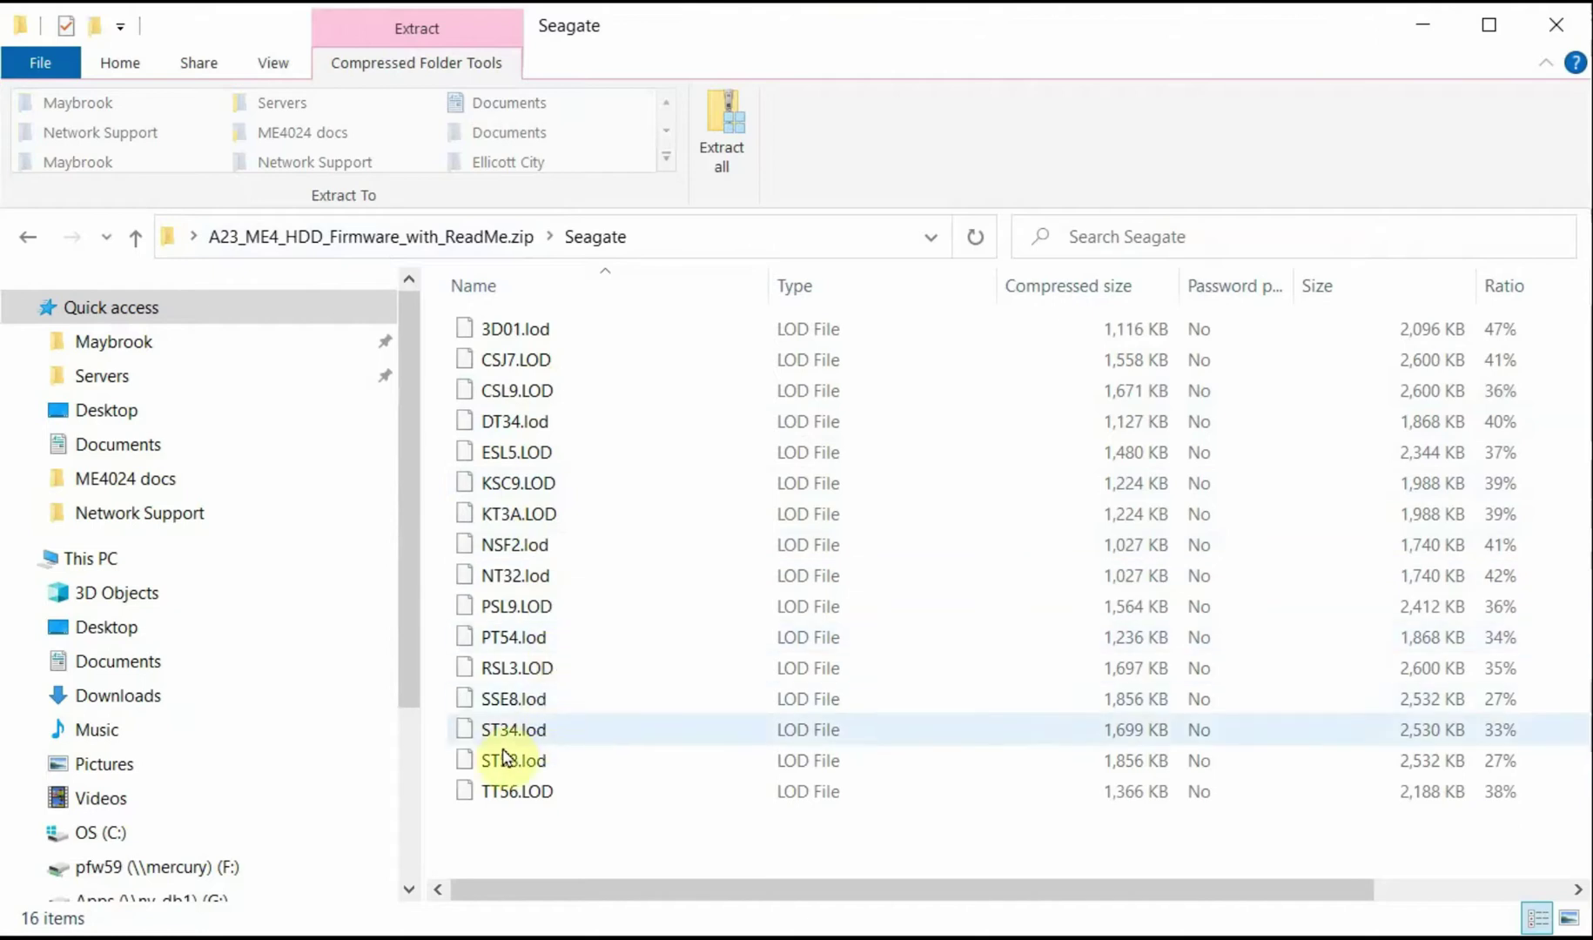
{"action": "left_click", "coordinate": [900, 738]}
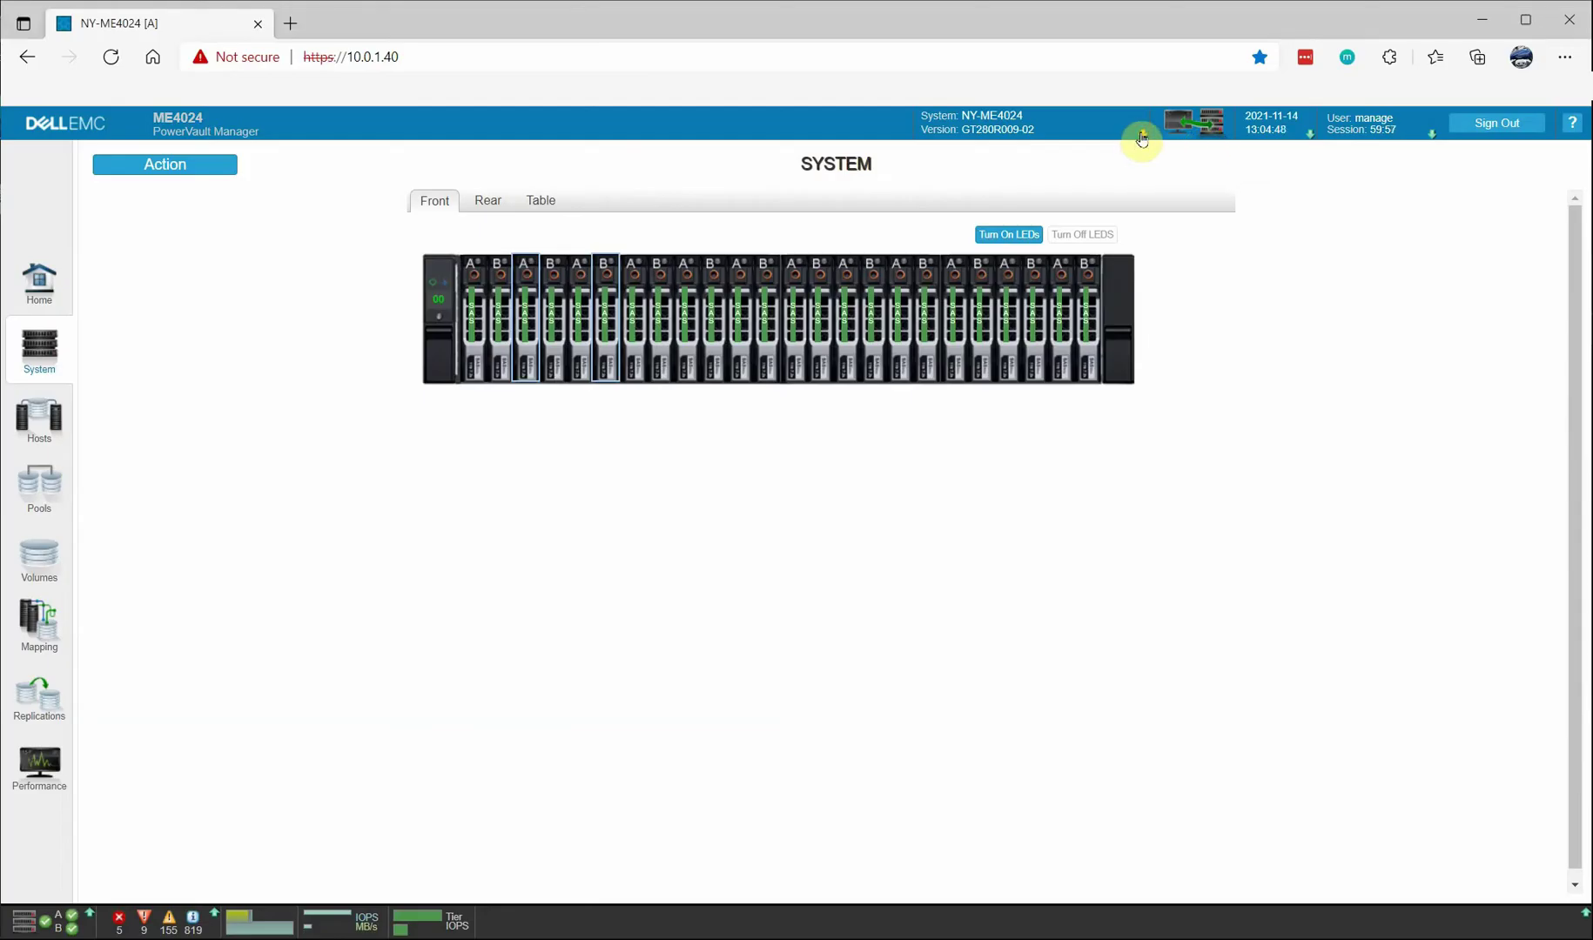
{"action": "left_click", "coordinate": [1141, 137]}
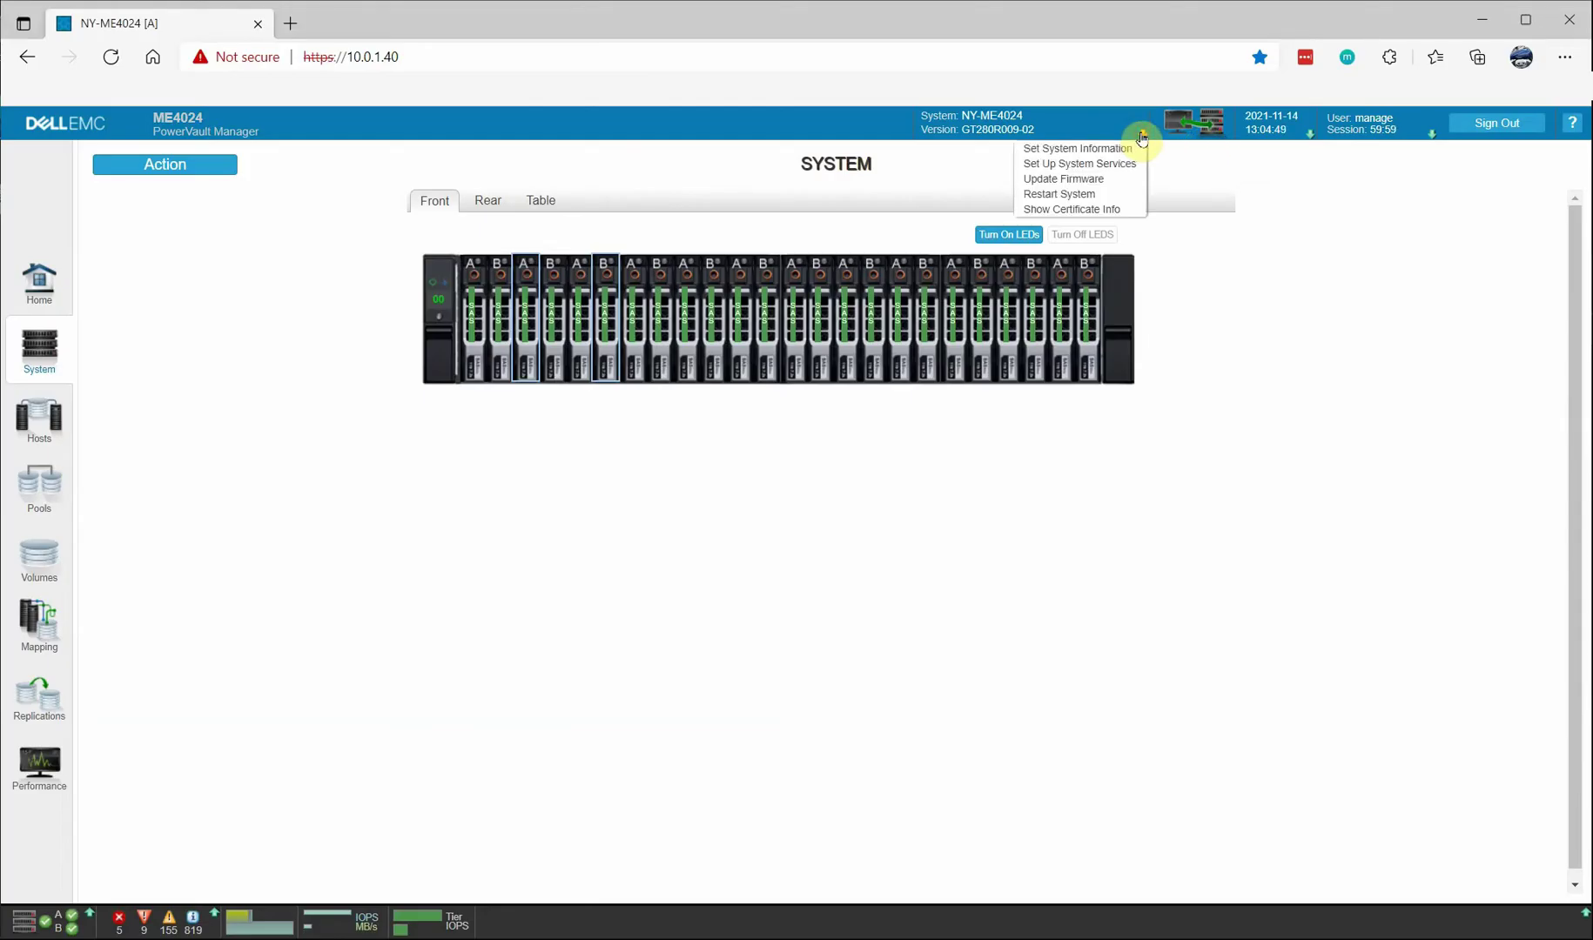
Load ST34.lod as disk firmware, apply it to disks in slots 0–9, and confirm
{"action": "left_click", "coordinate": [1092, 180]}
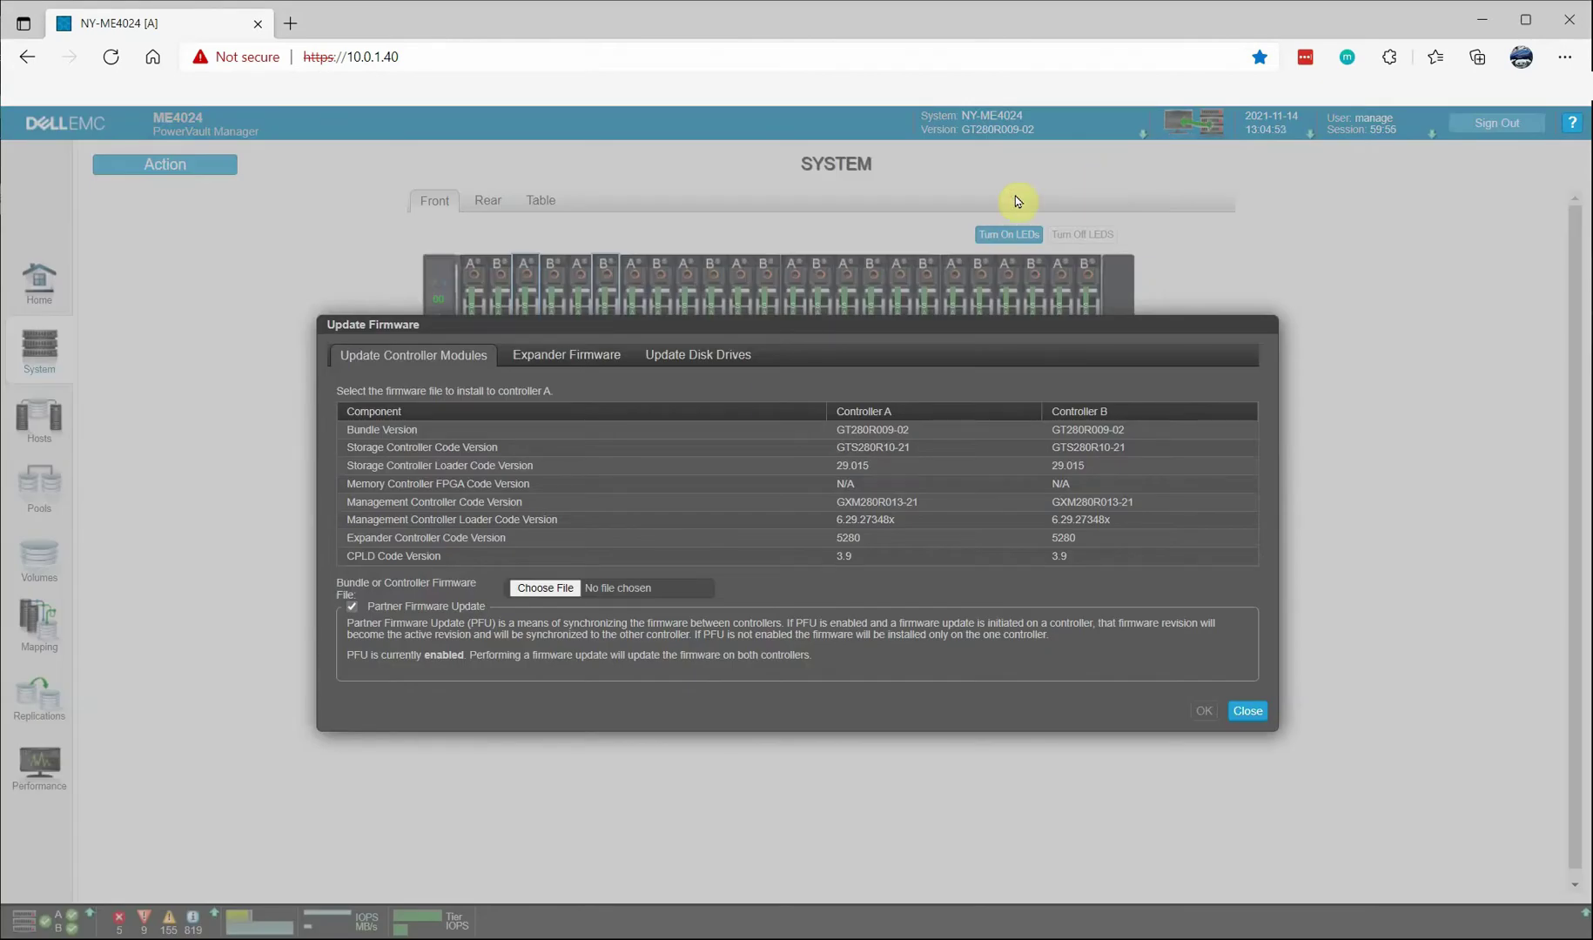
{"action": "left_click", "coordinate": [708, 361]}
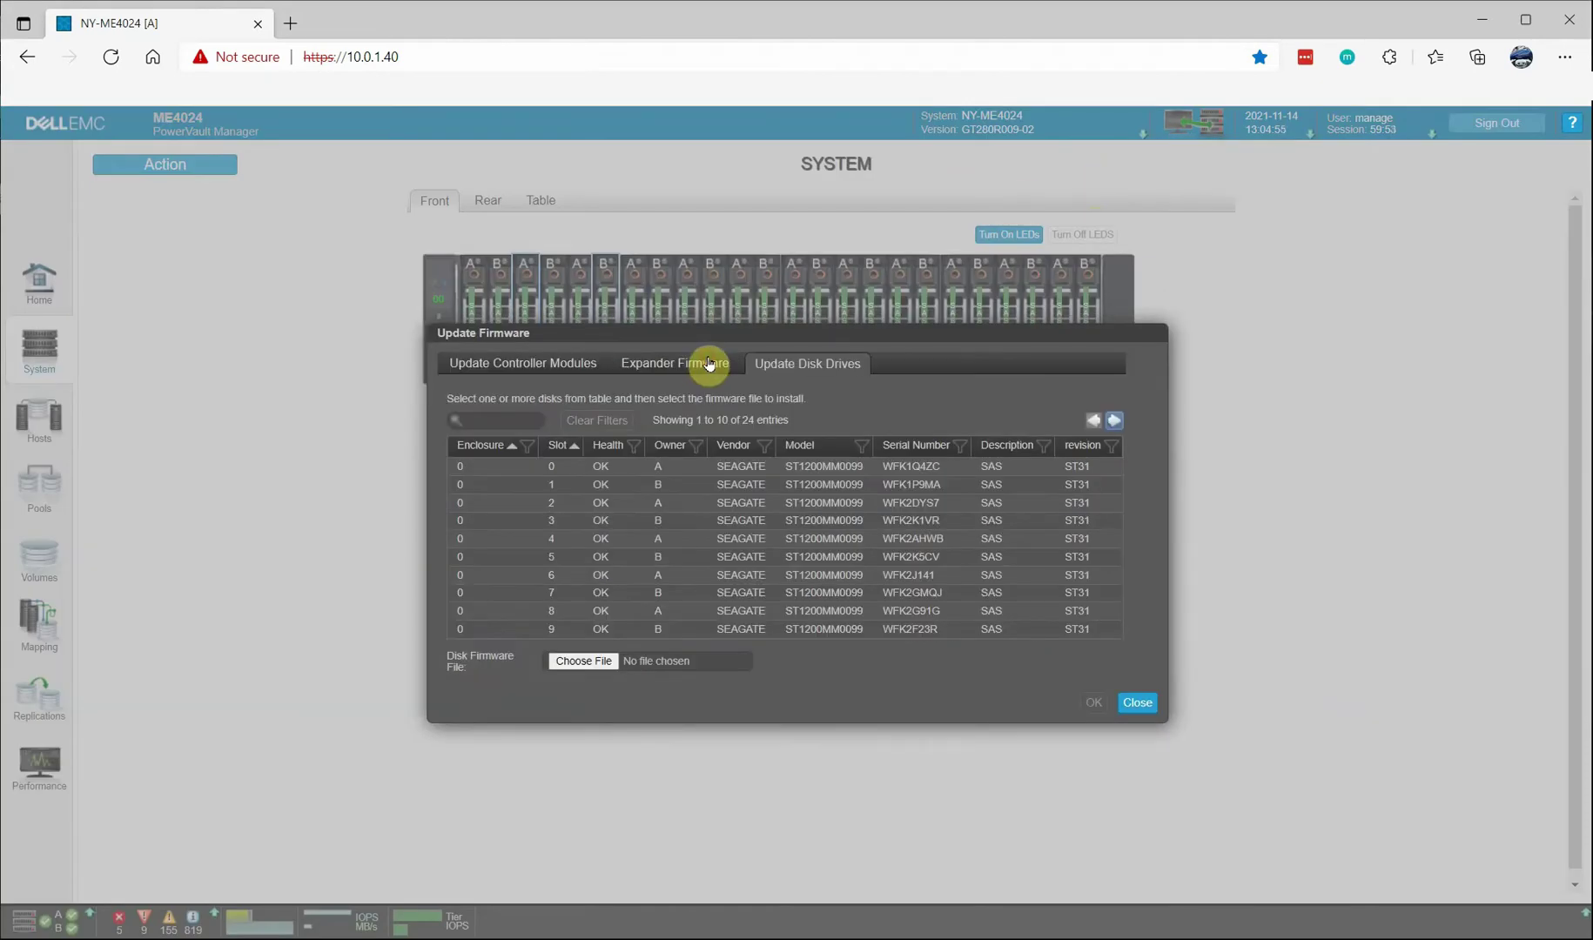
{"action": "left_click", "coordinate": [584, 661]}
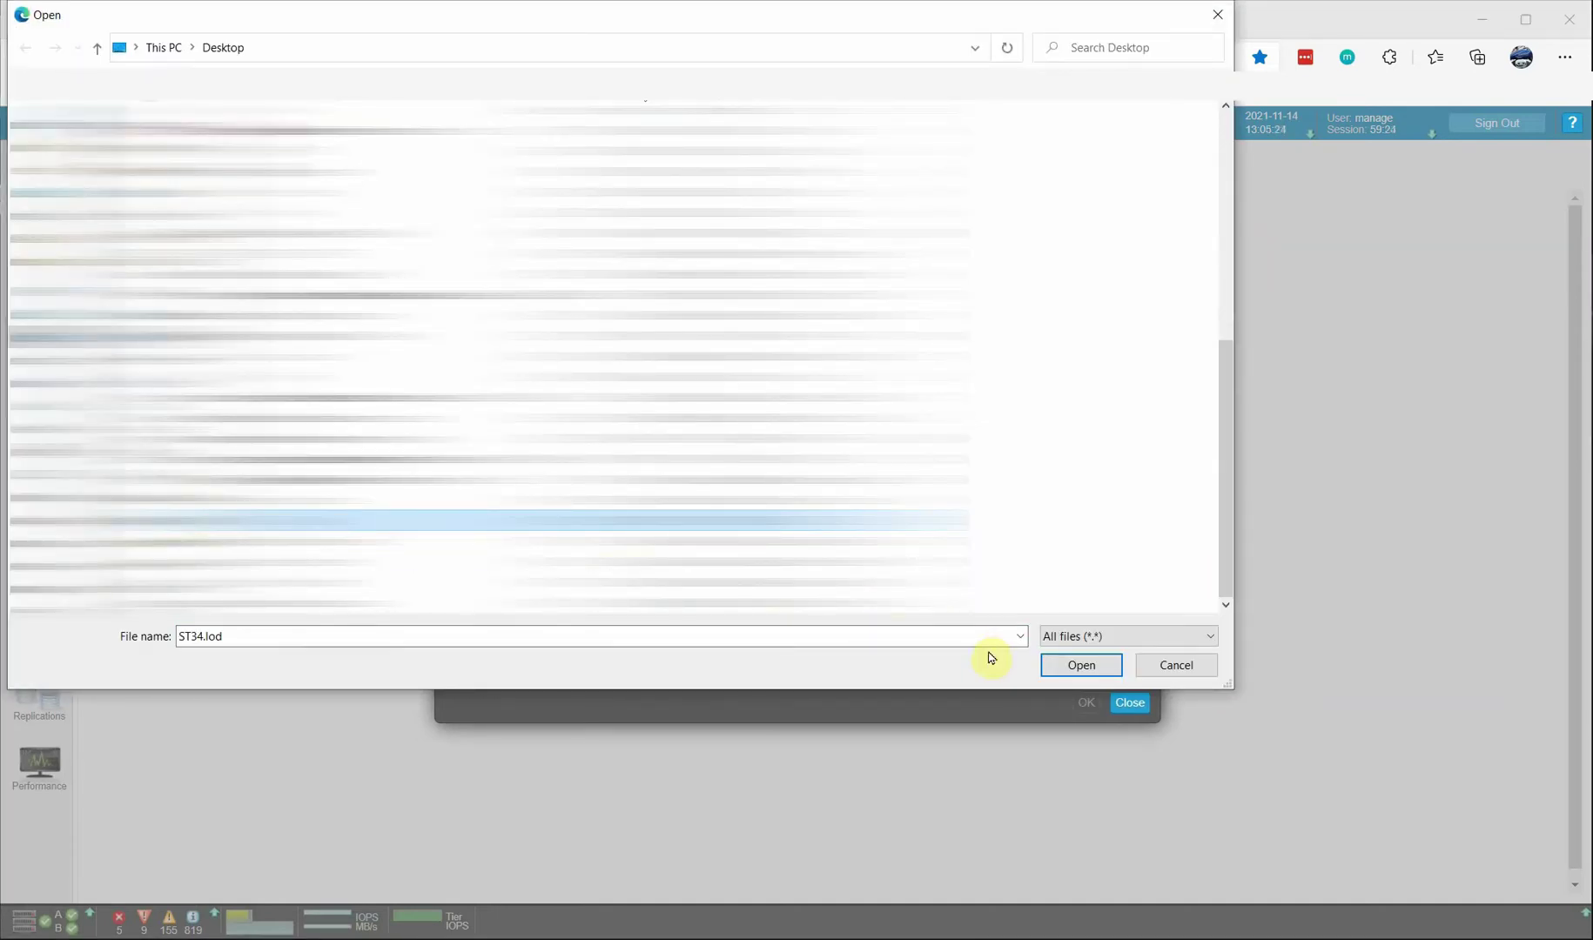
{"action": "left_click", "coordinate": [1057, 663]}
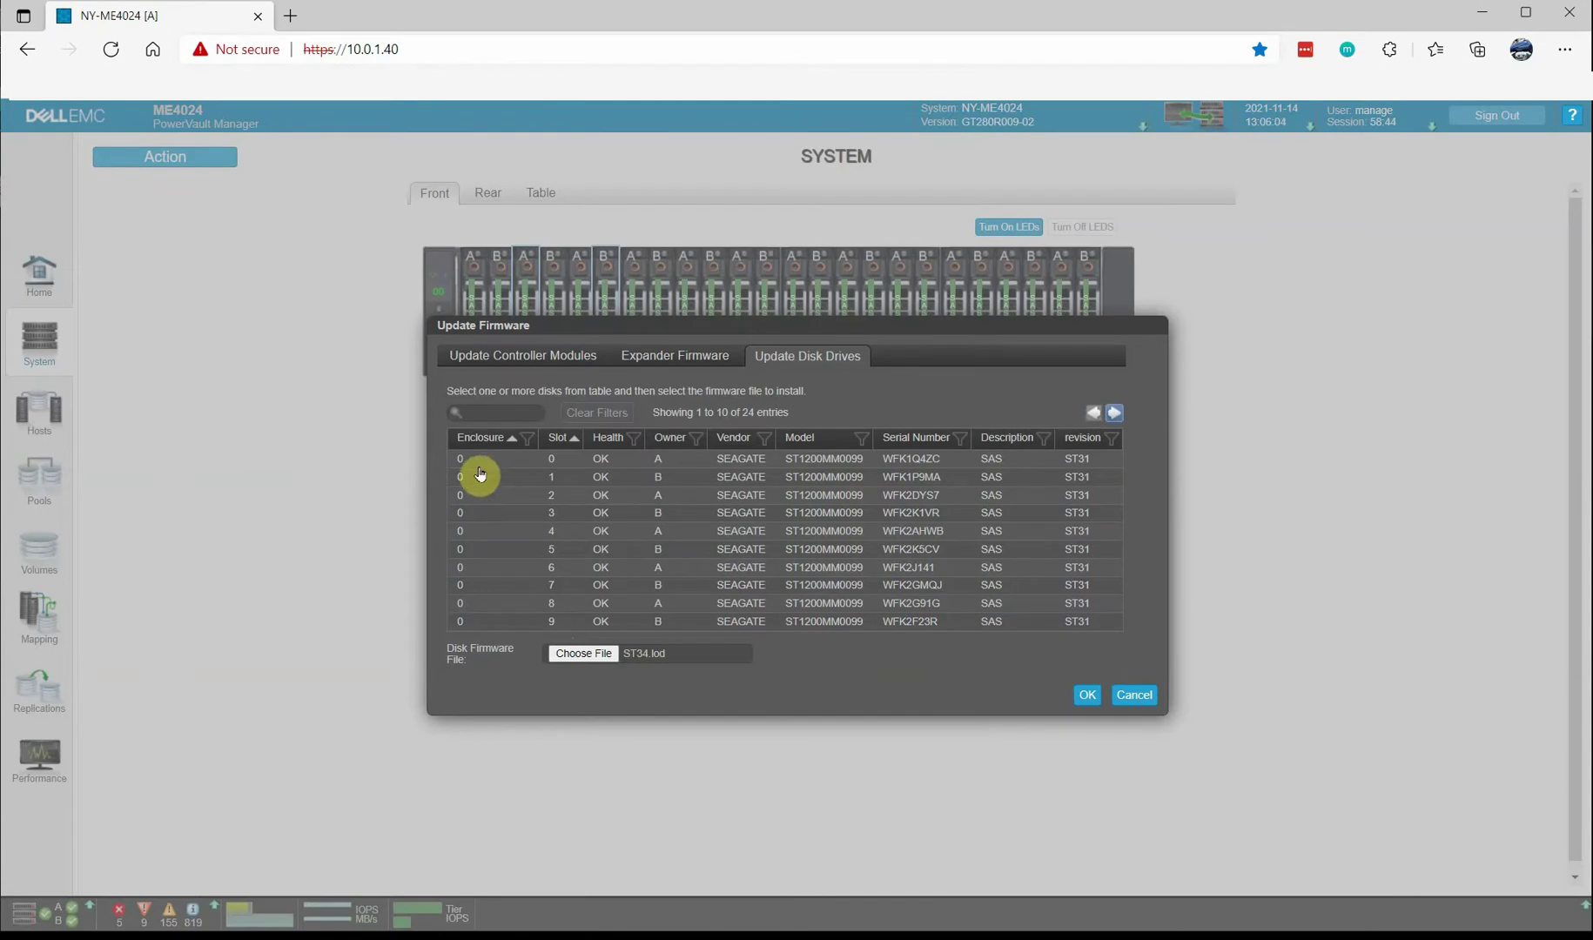
{"action": "left_click", "coordinate": [482, 470]}
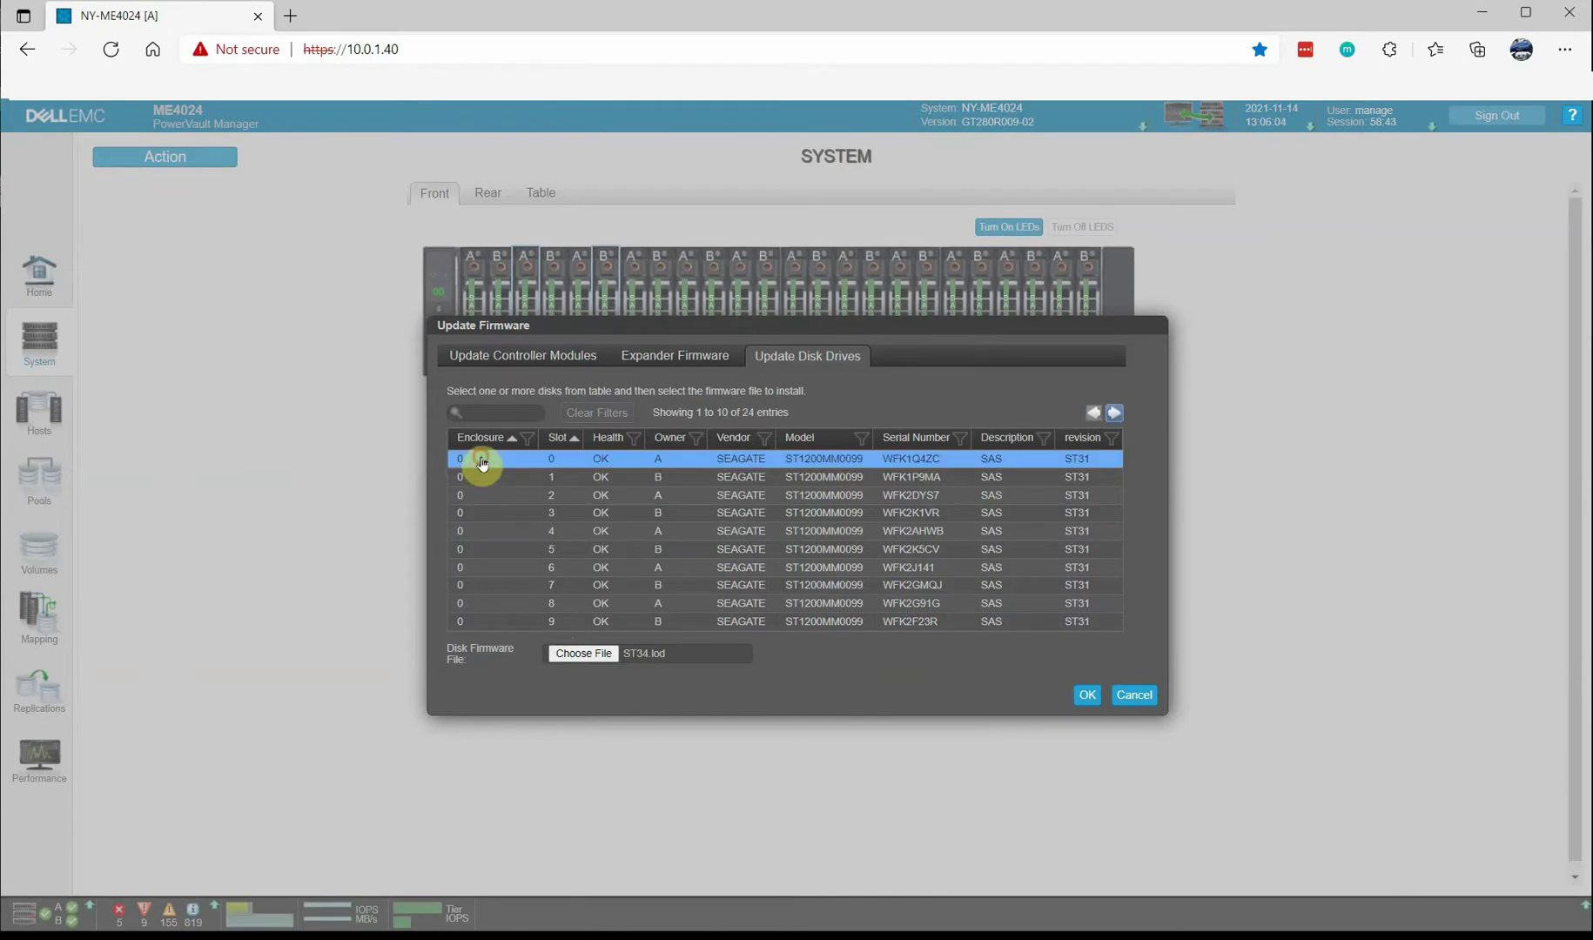
{"action": "left_click", "coordinate": [478, 623], "text": "shift"}
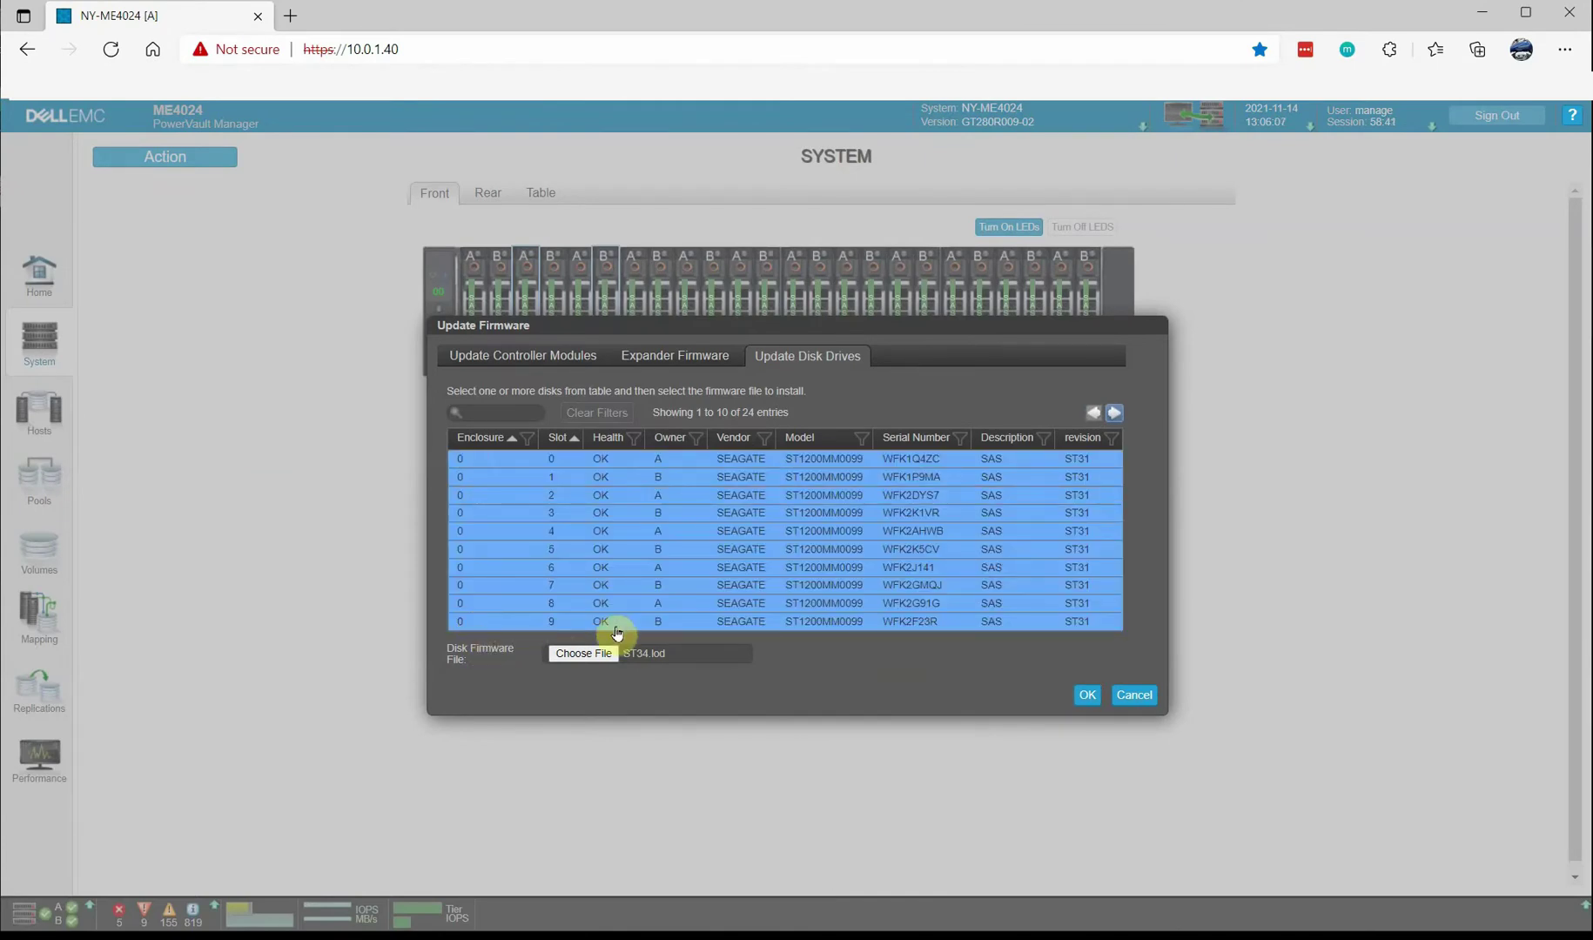
{"action": "left_click", "coordinate": [1085, 693]}
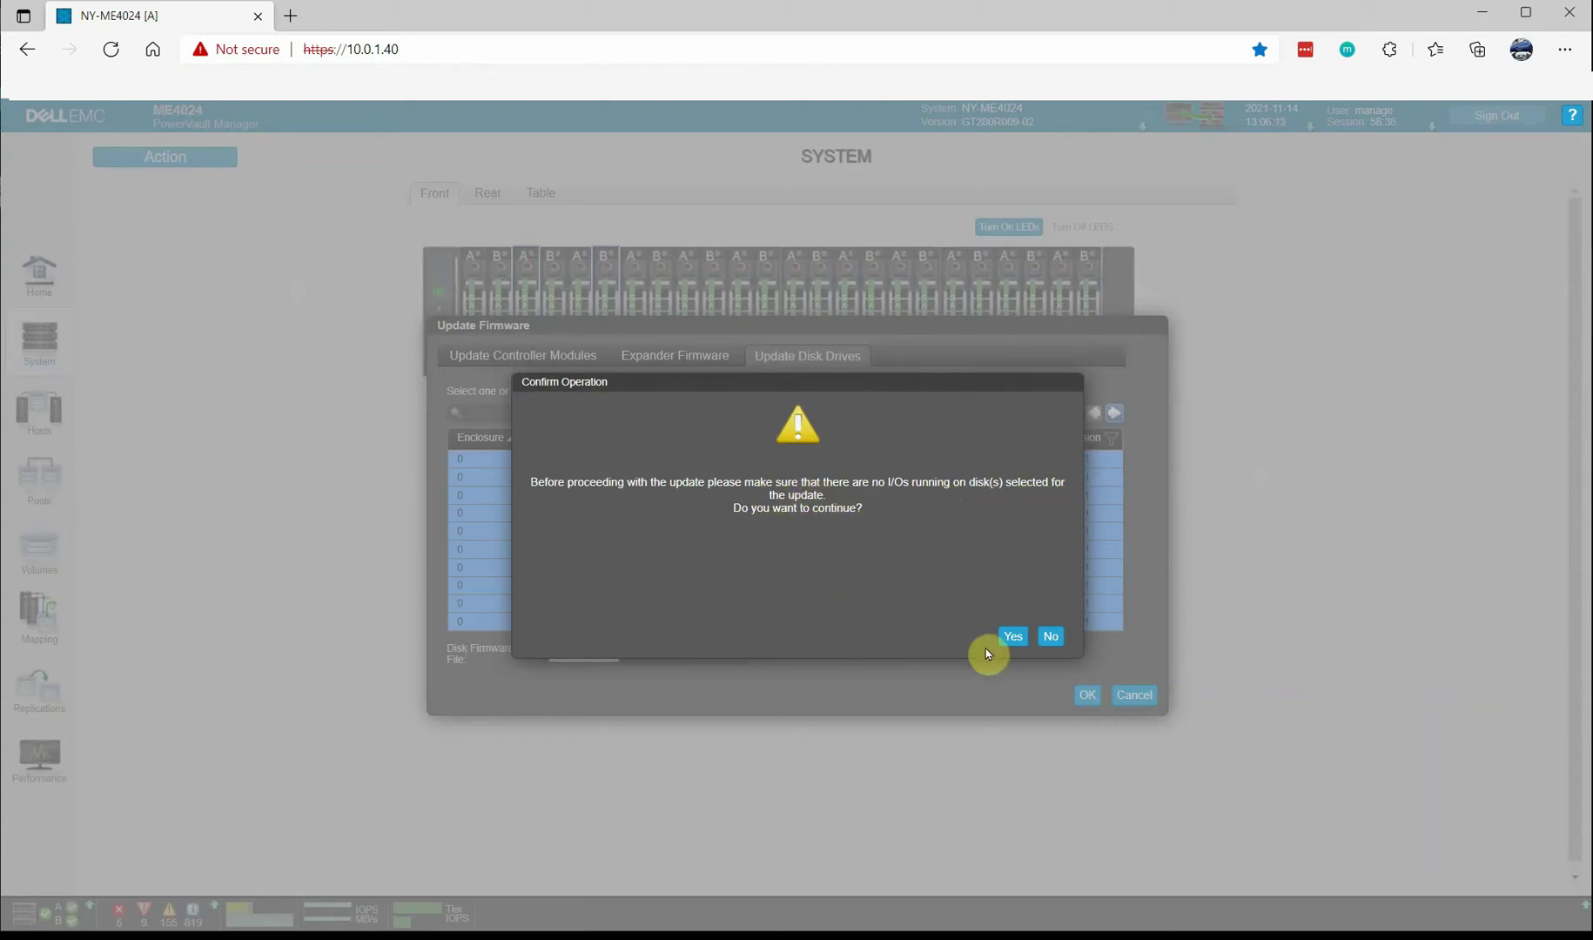
{"action": "left_click", "coordinate": [1005, 637]}
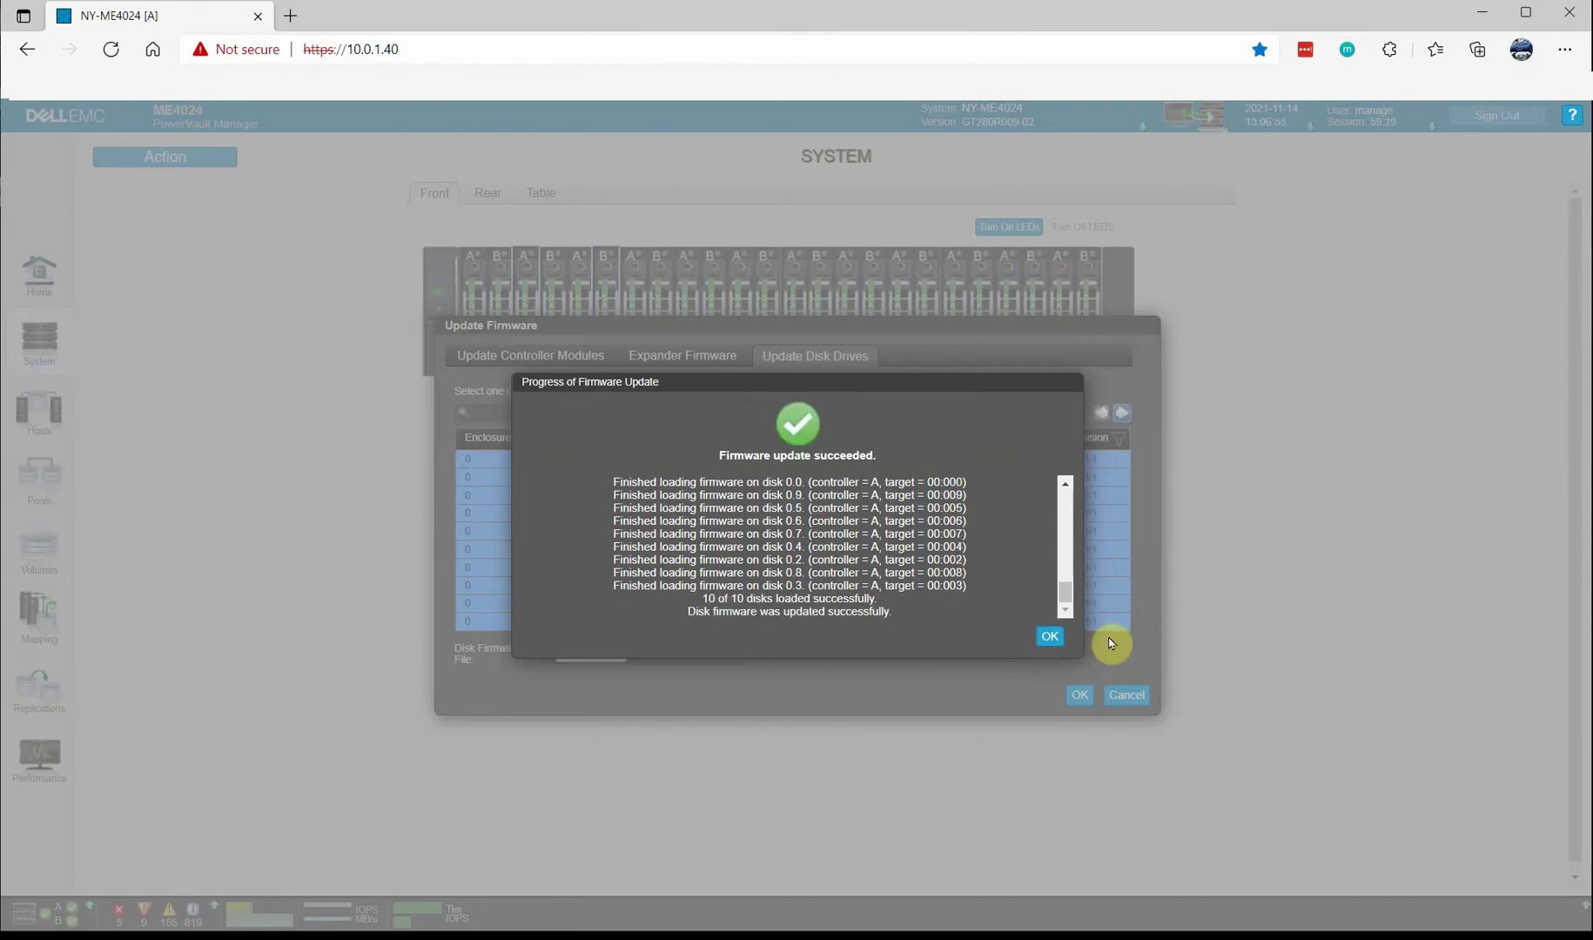
Dismiss the report showing all 10 disks updated successfully
{"action": "left_click", "coordinate": [1049, 639]}
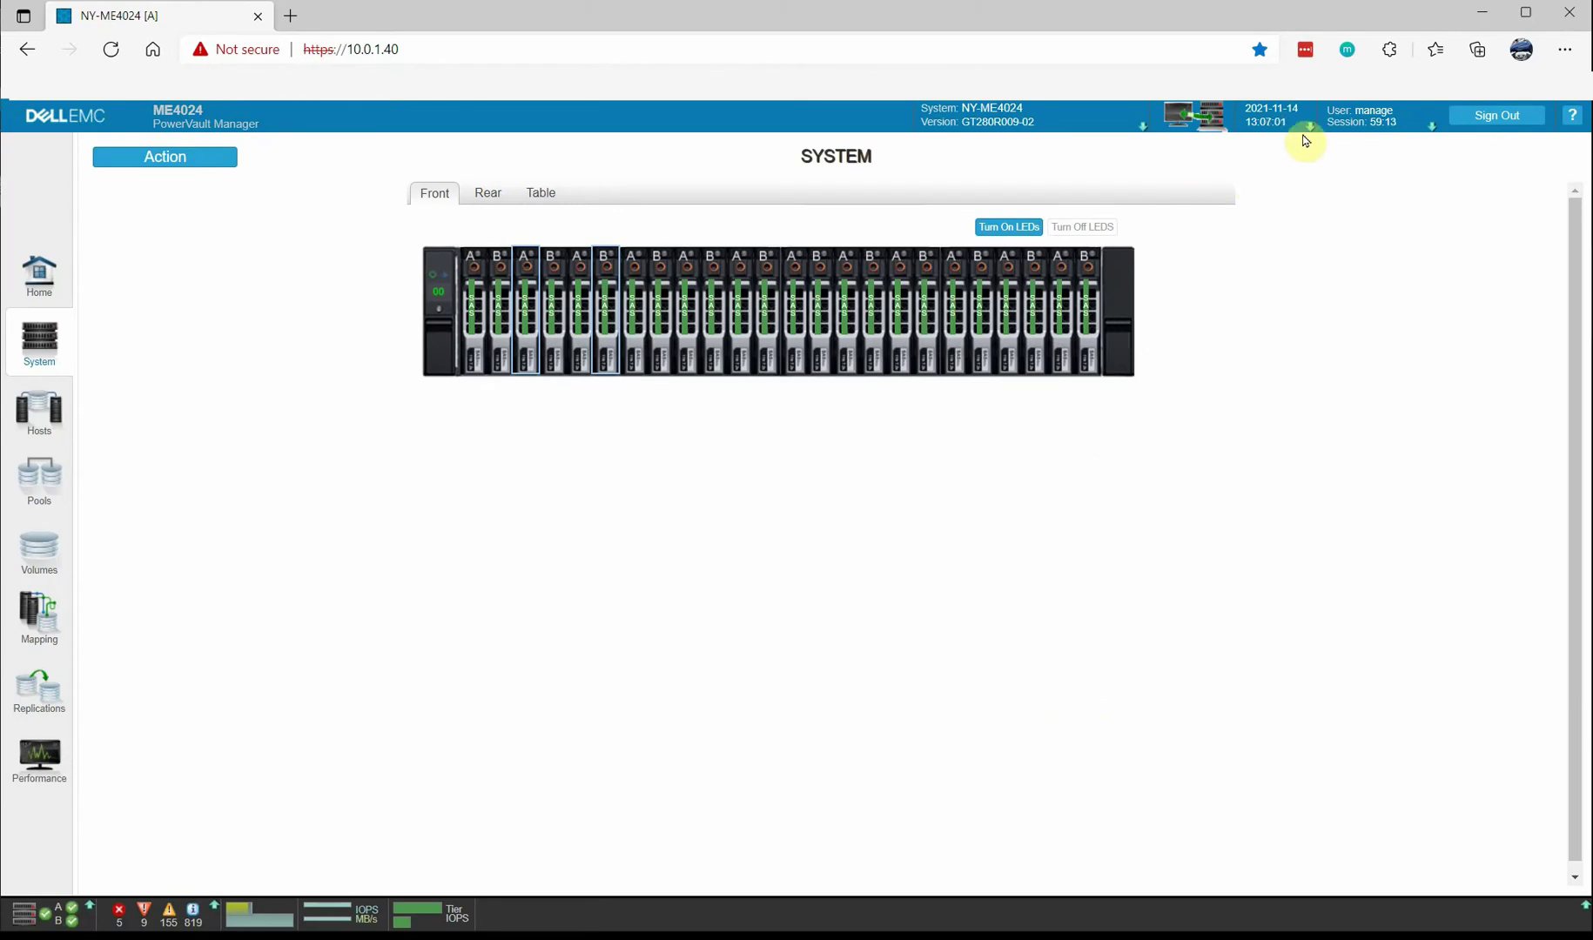
Flash ST34.lod onto the disks in slots 10–19 and confirm the update
{"action": "left_click", "coordinate": [1144, 131]}
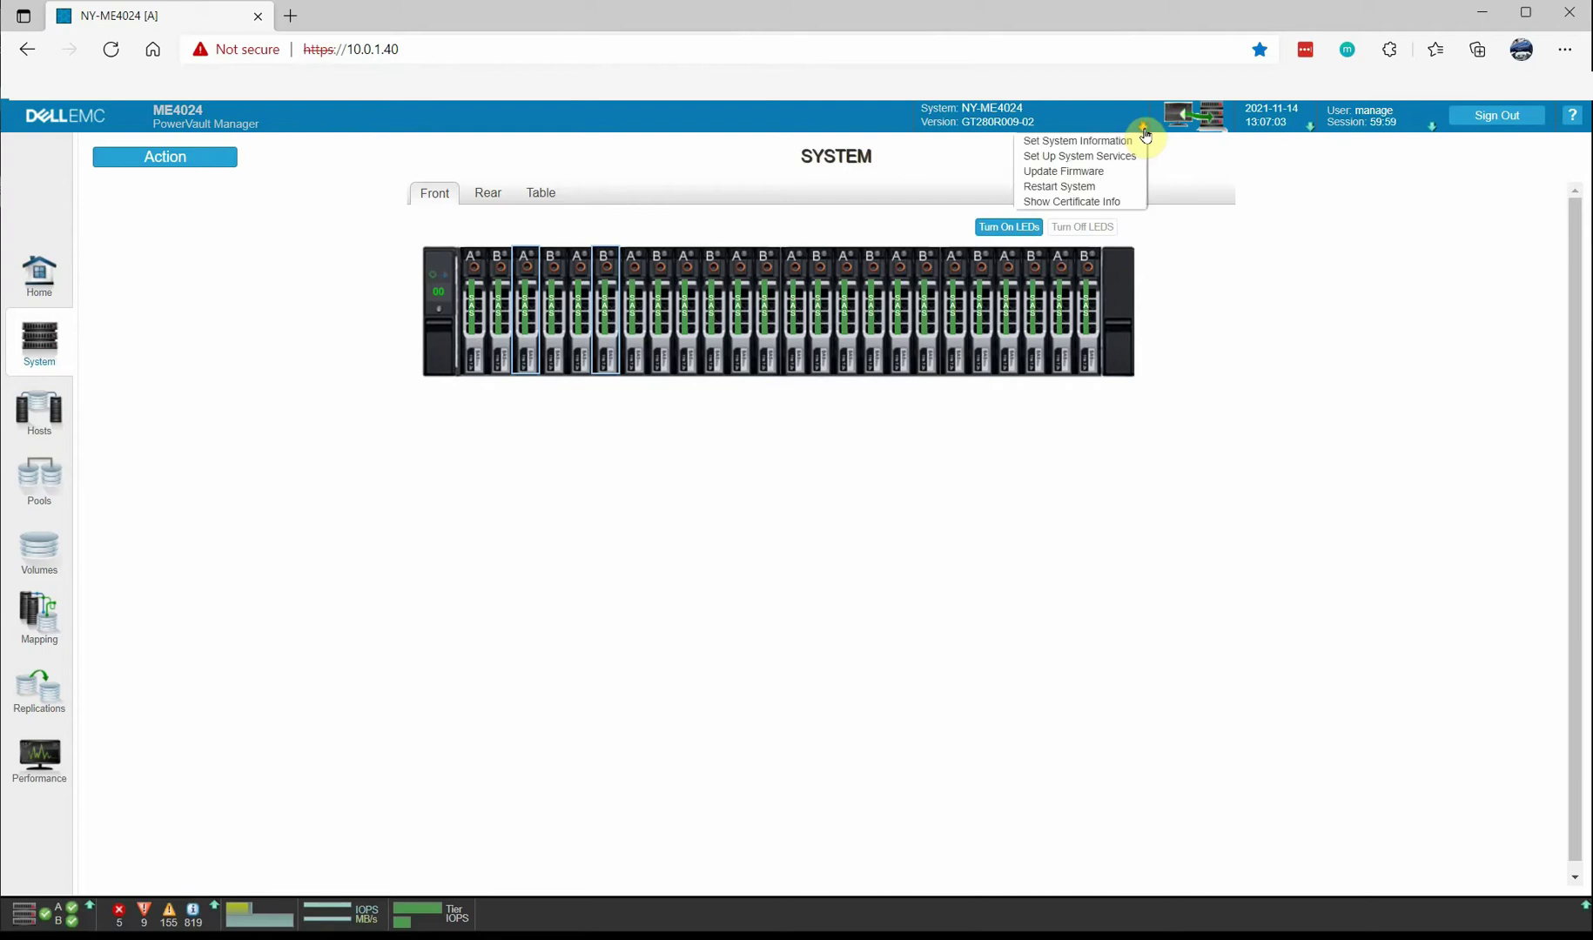
{"action": "left_click", "coordinate": [1112, 174]}
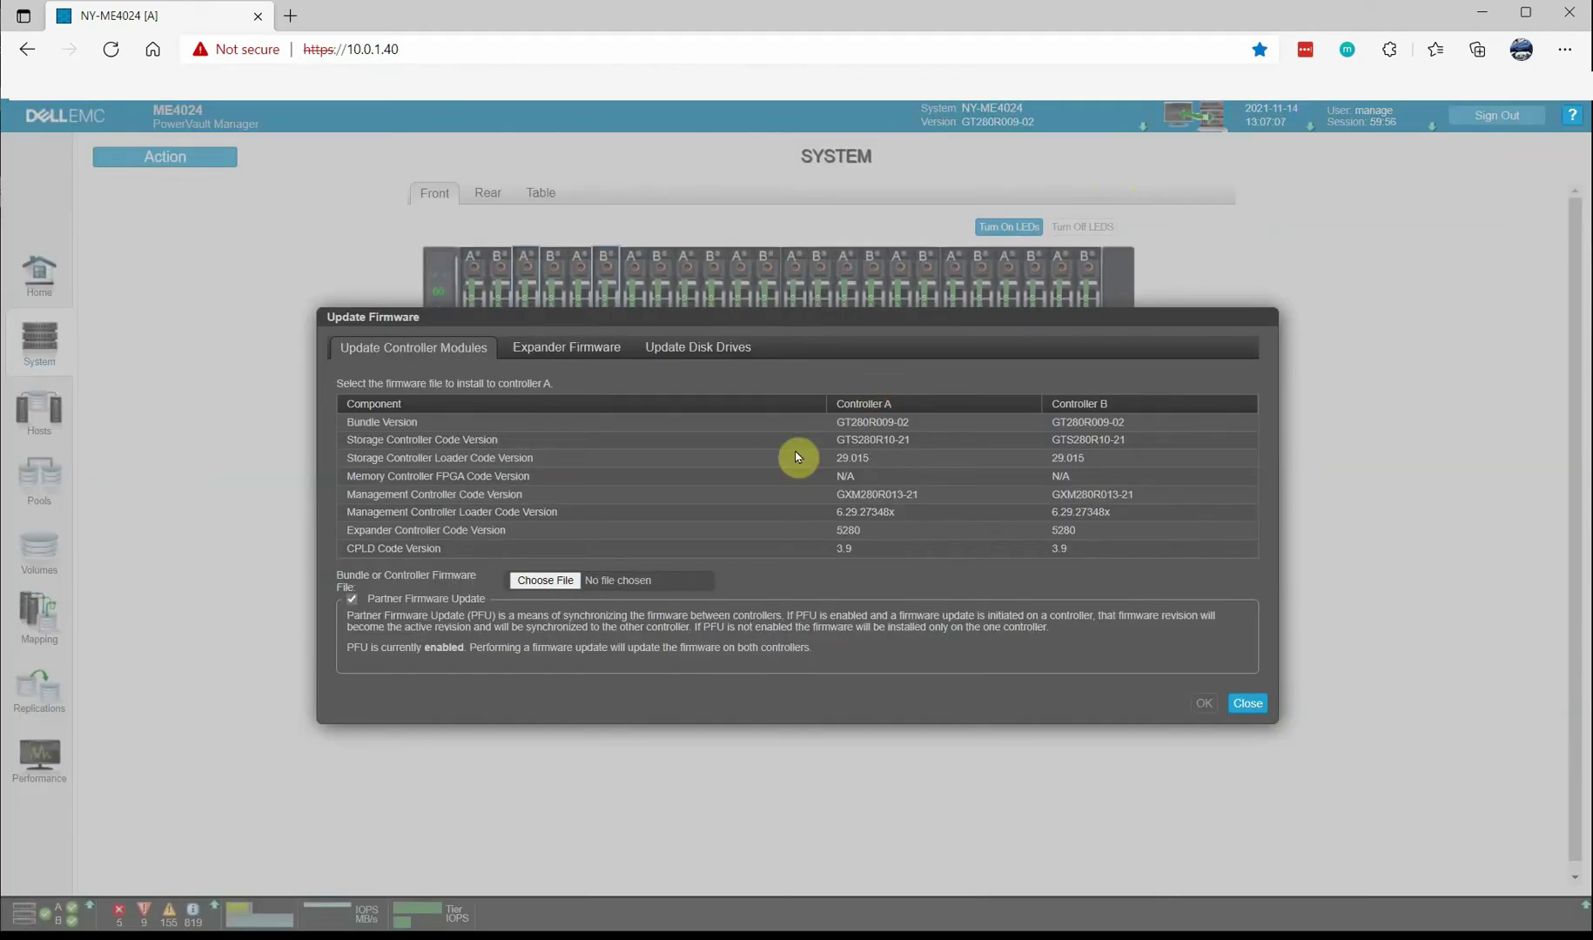
{"action": "left_click", "coordinate": [714, 348]}
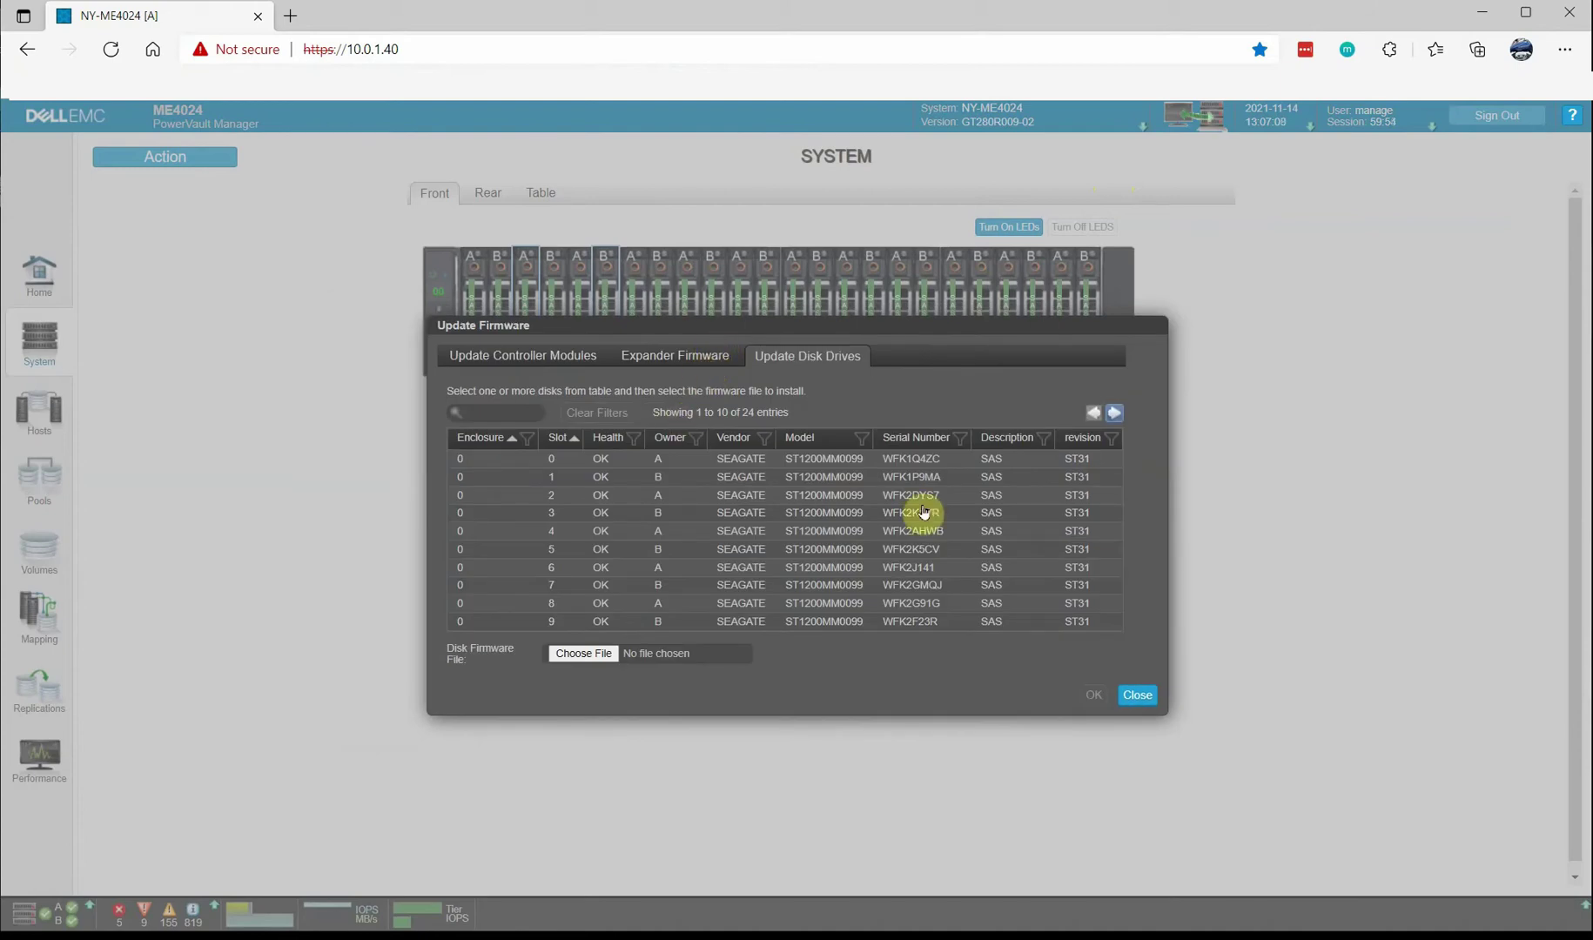
{"action": "left_click", "coordinate": [1115, 413]}
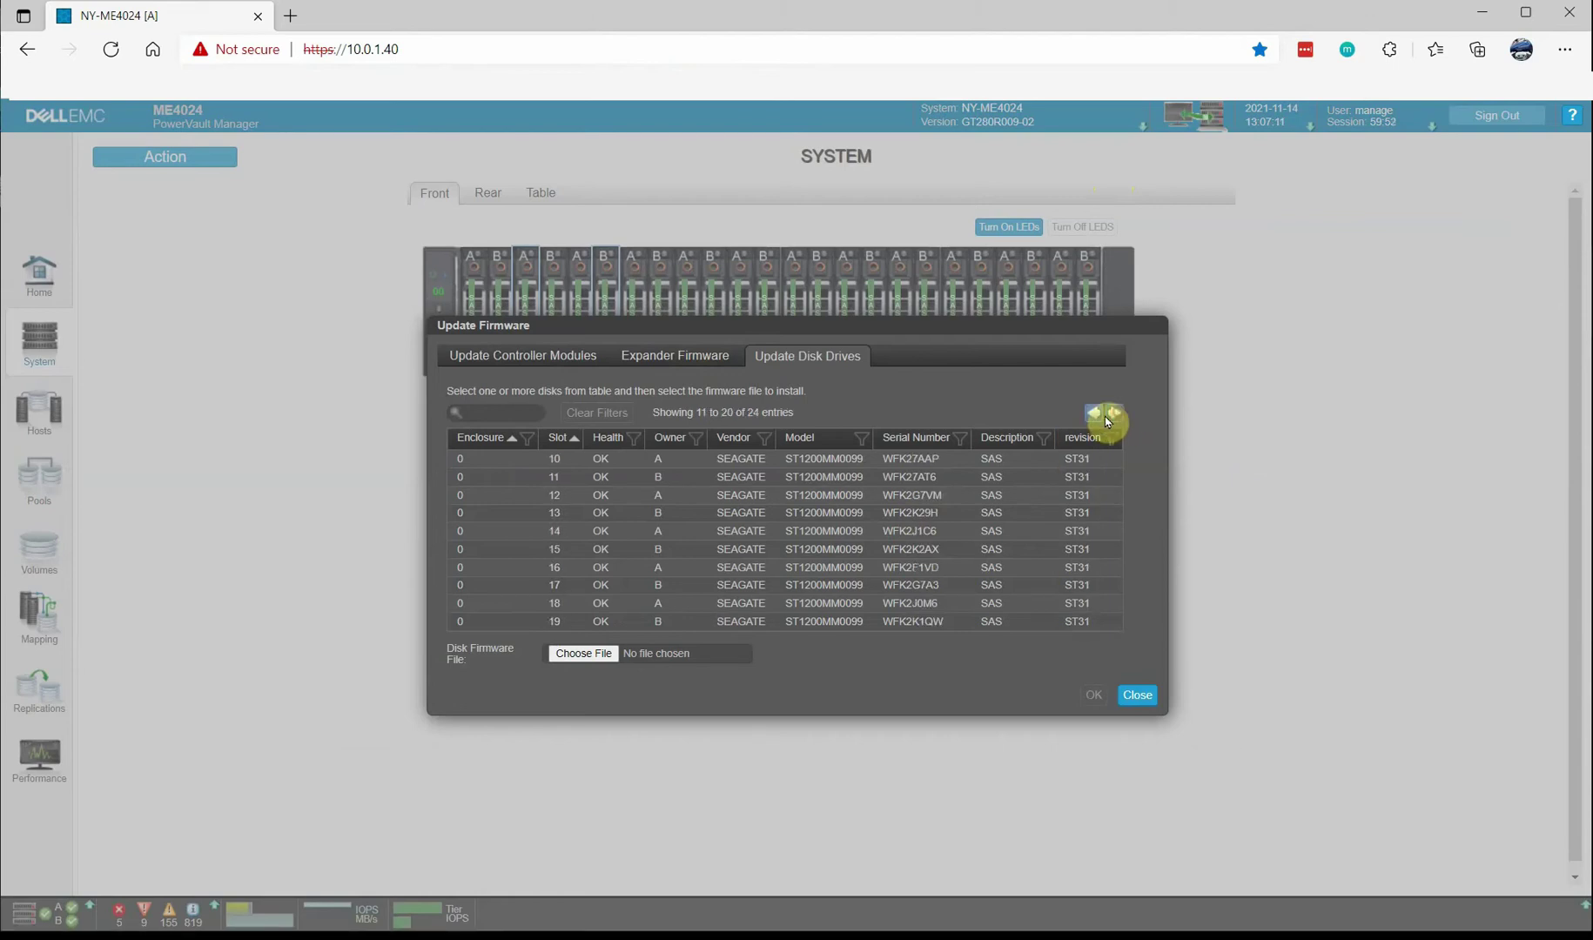
{"action": "left_click", "coordinate": [484, 462]}
{"action": "left_click", "coordinate": [582, 624], "text": "shift"}
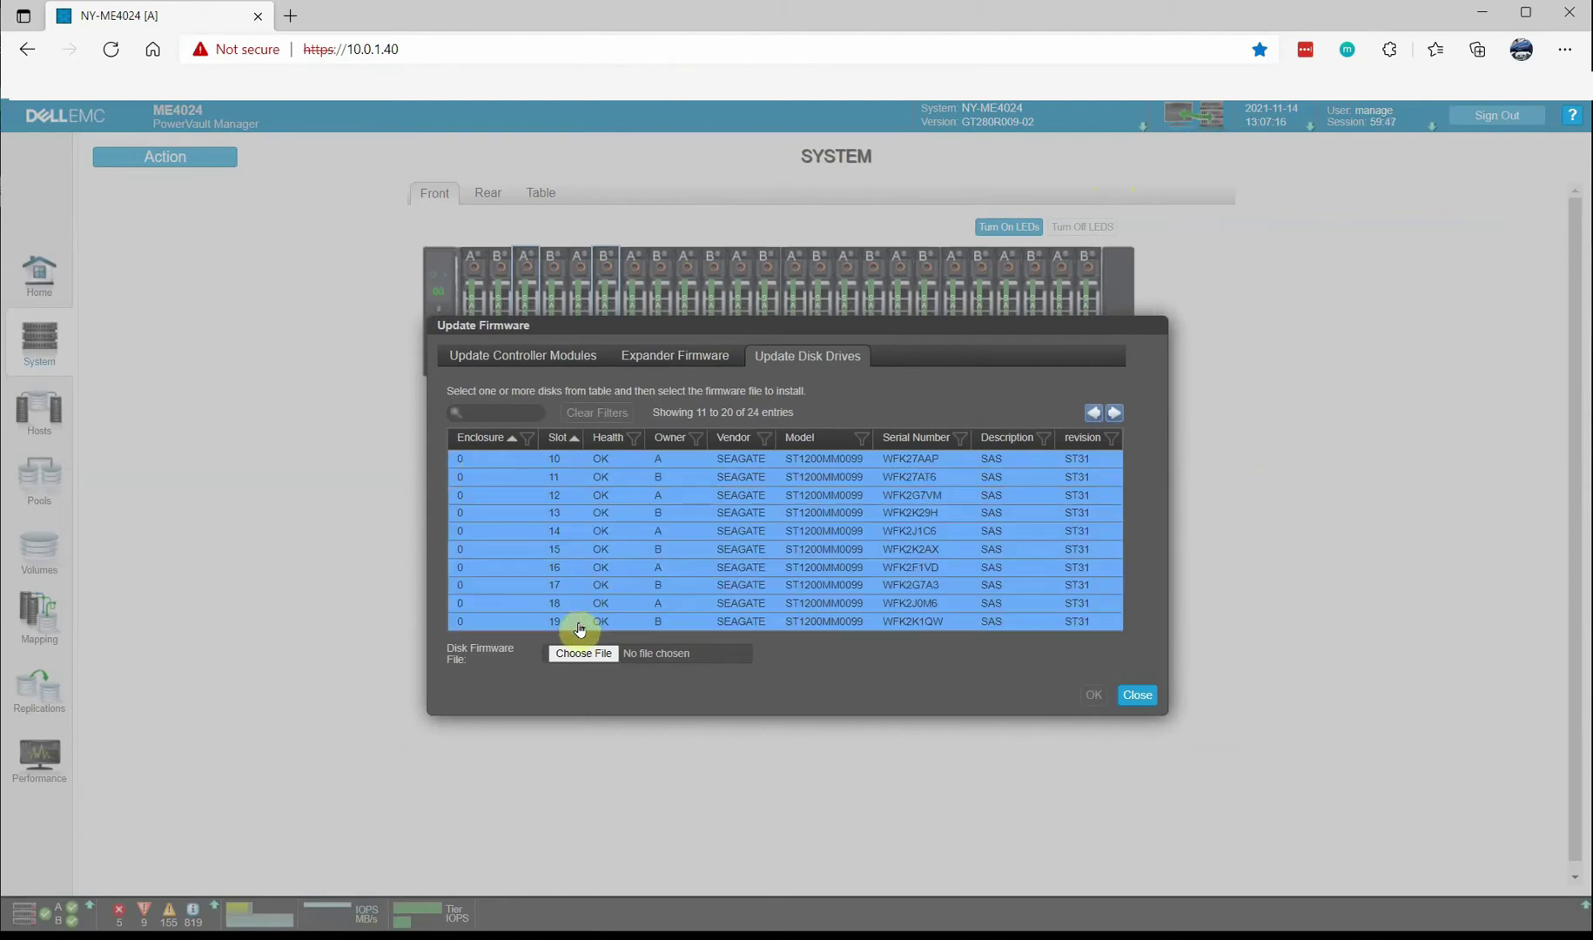
{"action": "left_click", "coordinate": [582, 654]}
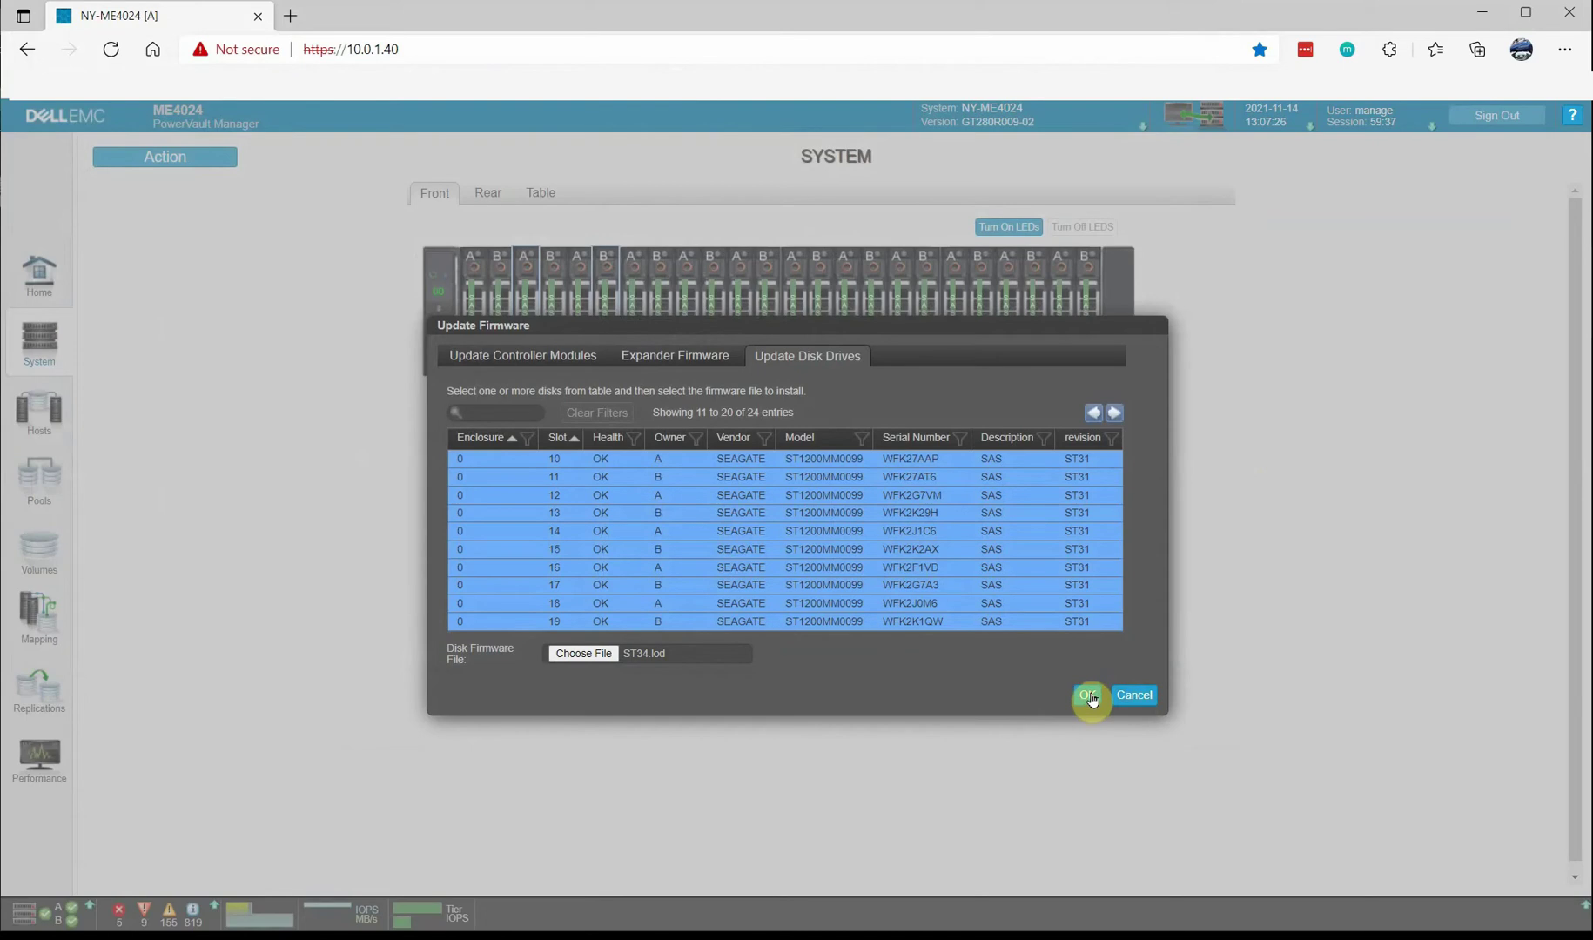
{"action": "left_click", "coordinate": [1089, 695]}
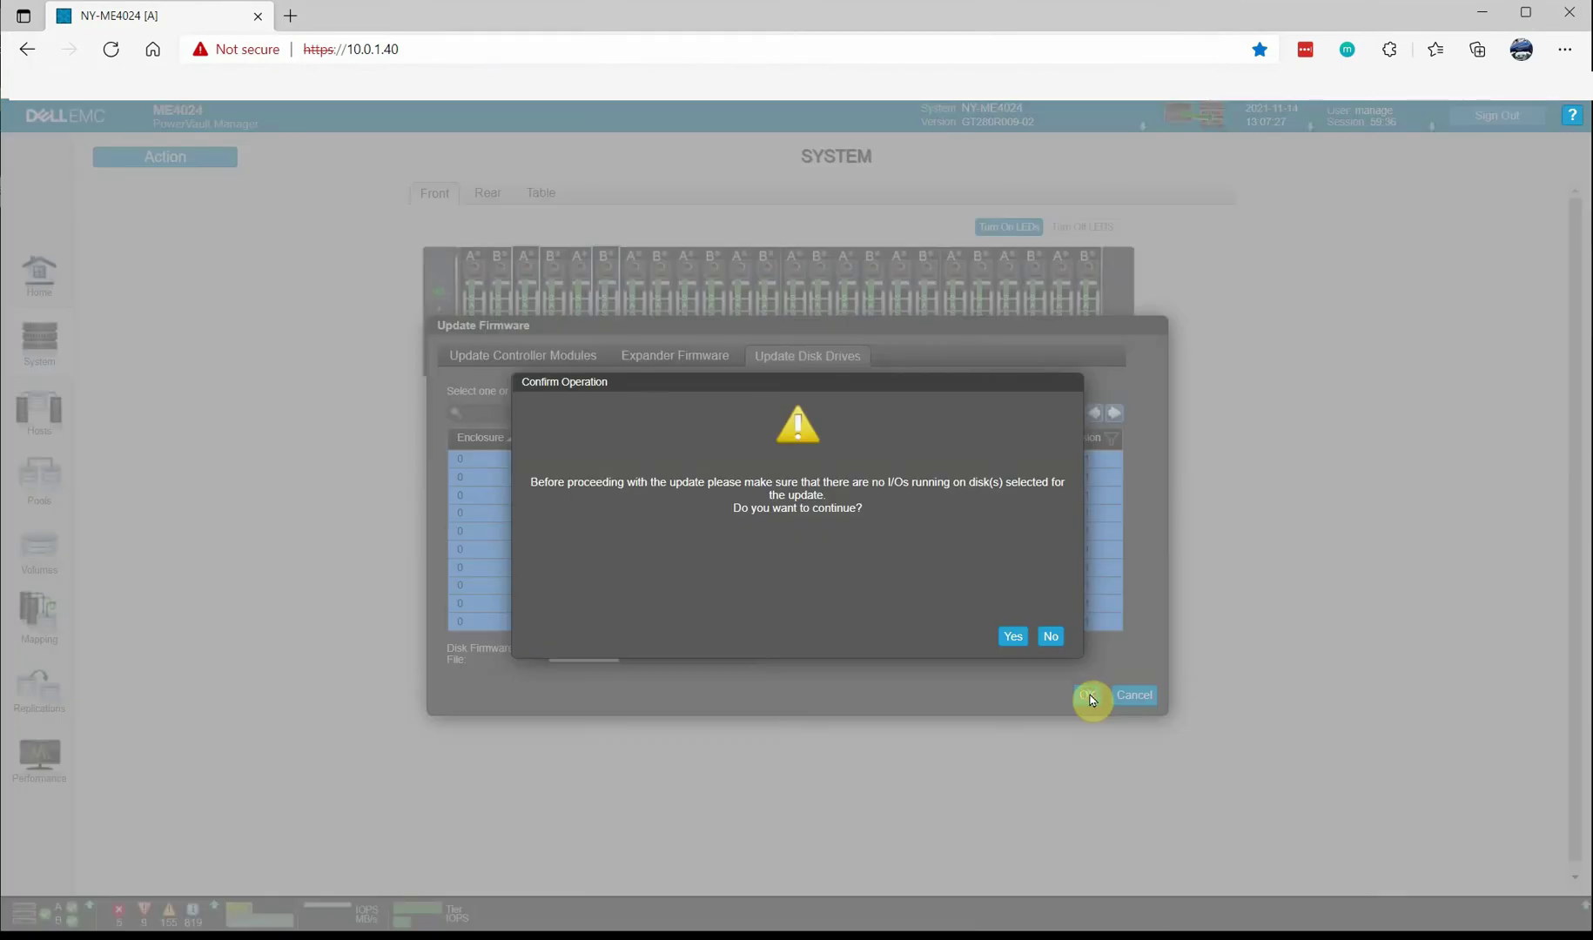
{"action": "left_click", "coordinate": [1015, 640]}
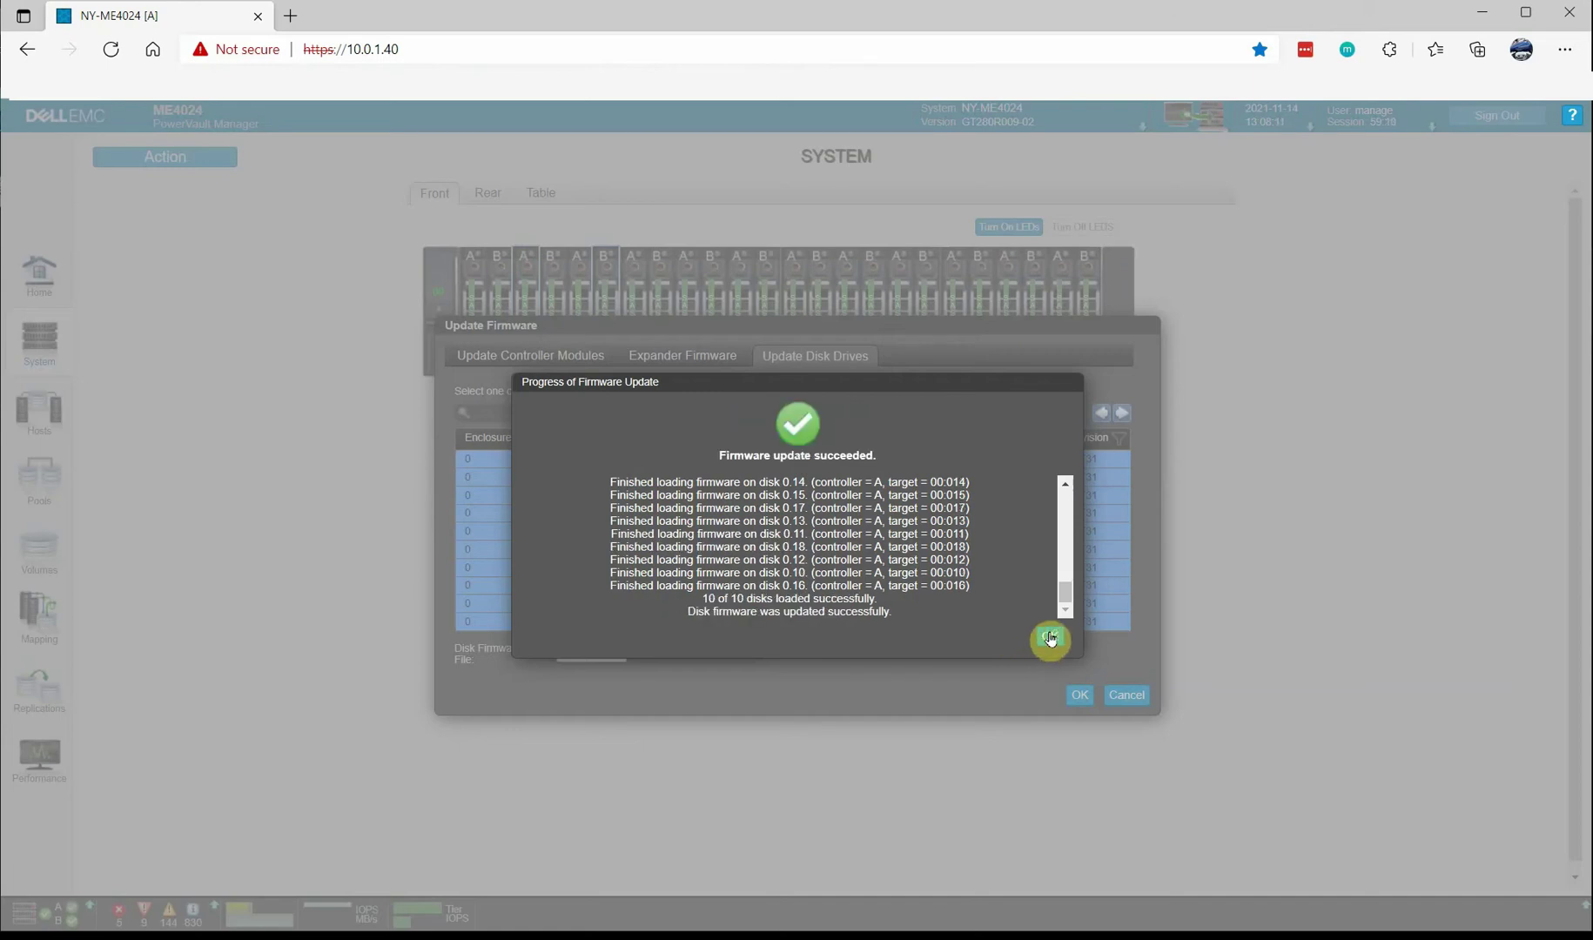
Close the completed slots 10–19 update report and return to the System view
{"action": "left_click", "coordinate": [1048, 636]}
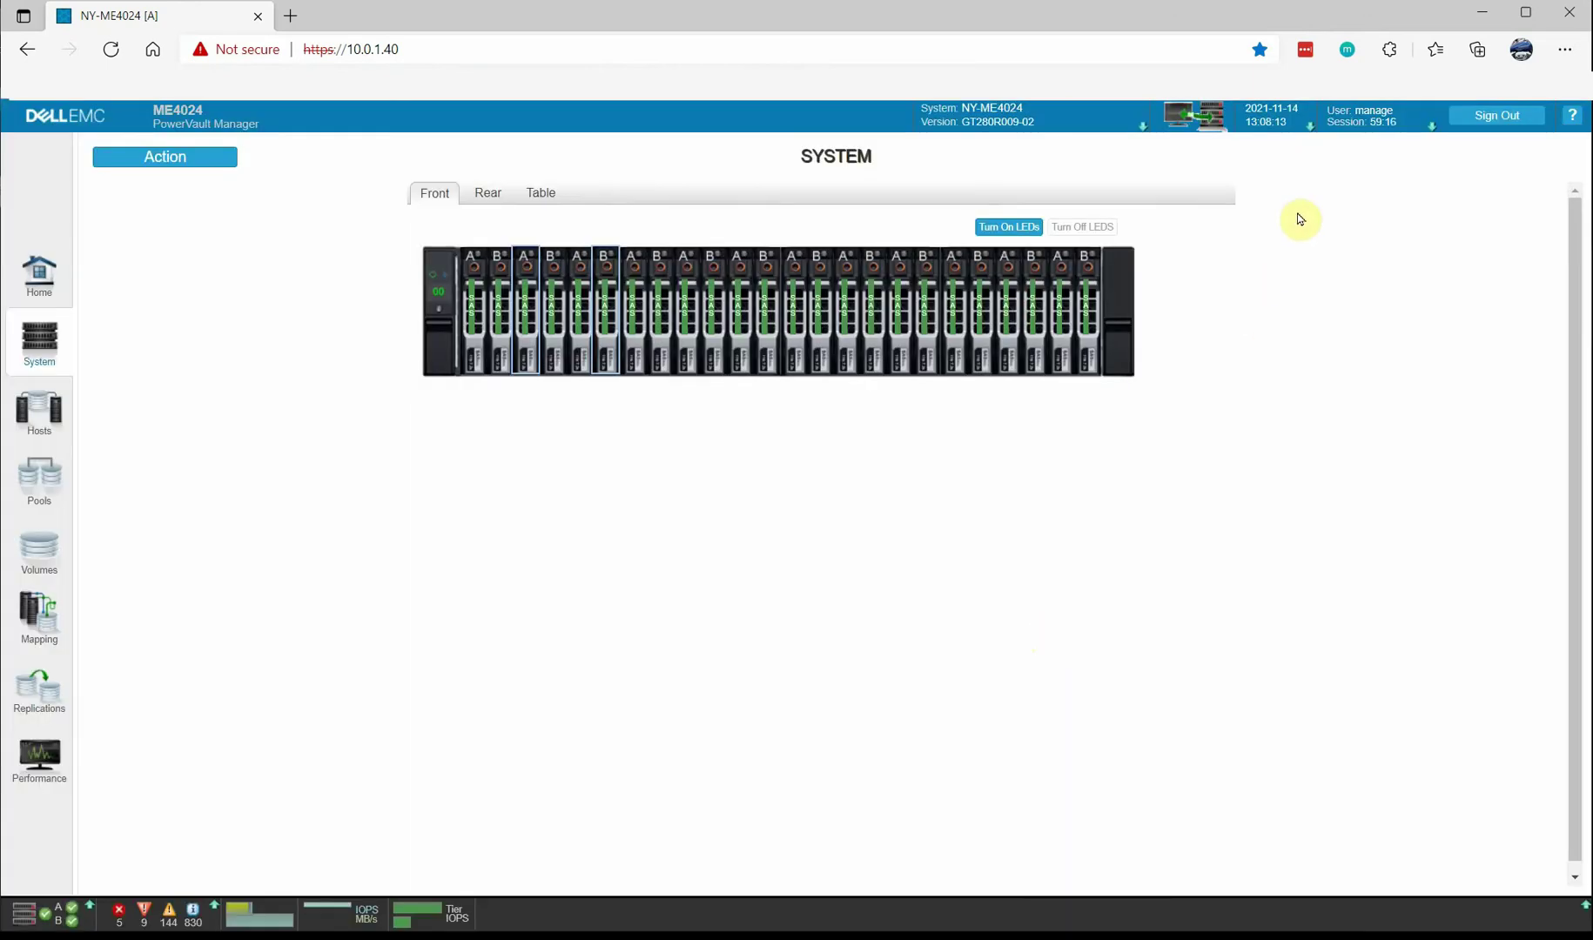
Apply ST34.lod to the last four disks, slots 20–23, and confirm the update
{"action": "left_click", "coordinate": [1142, 133]}
{"action": "left_click", "coordinate": [1101, 181]}
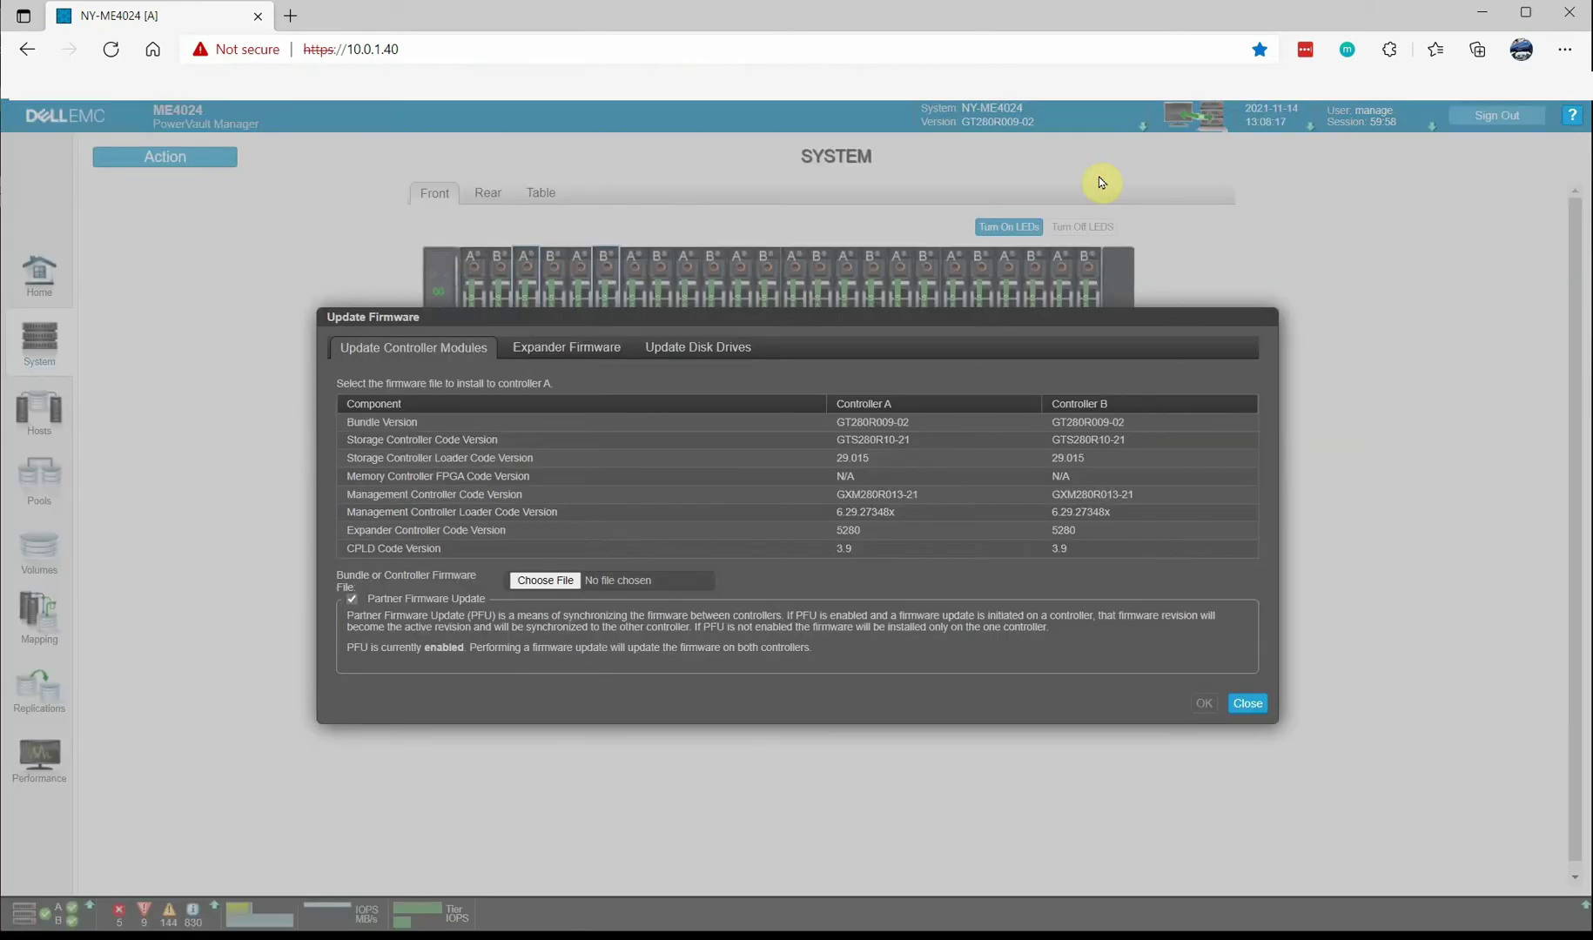
{"action": "left_click", "coordinate": [703, 348]}
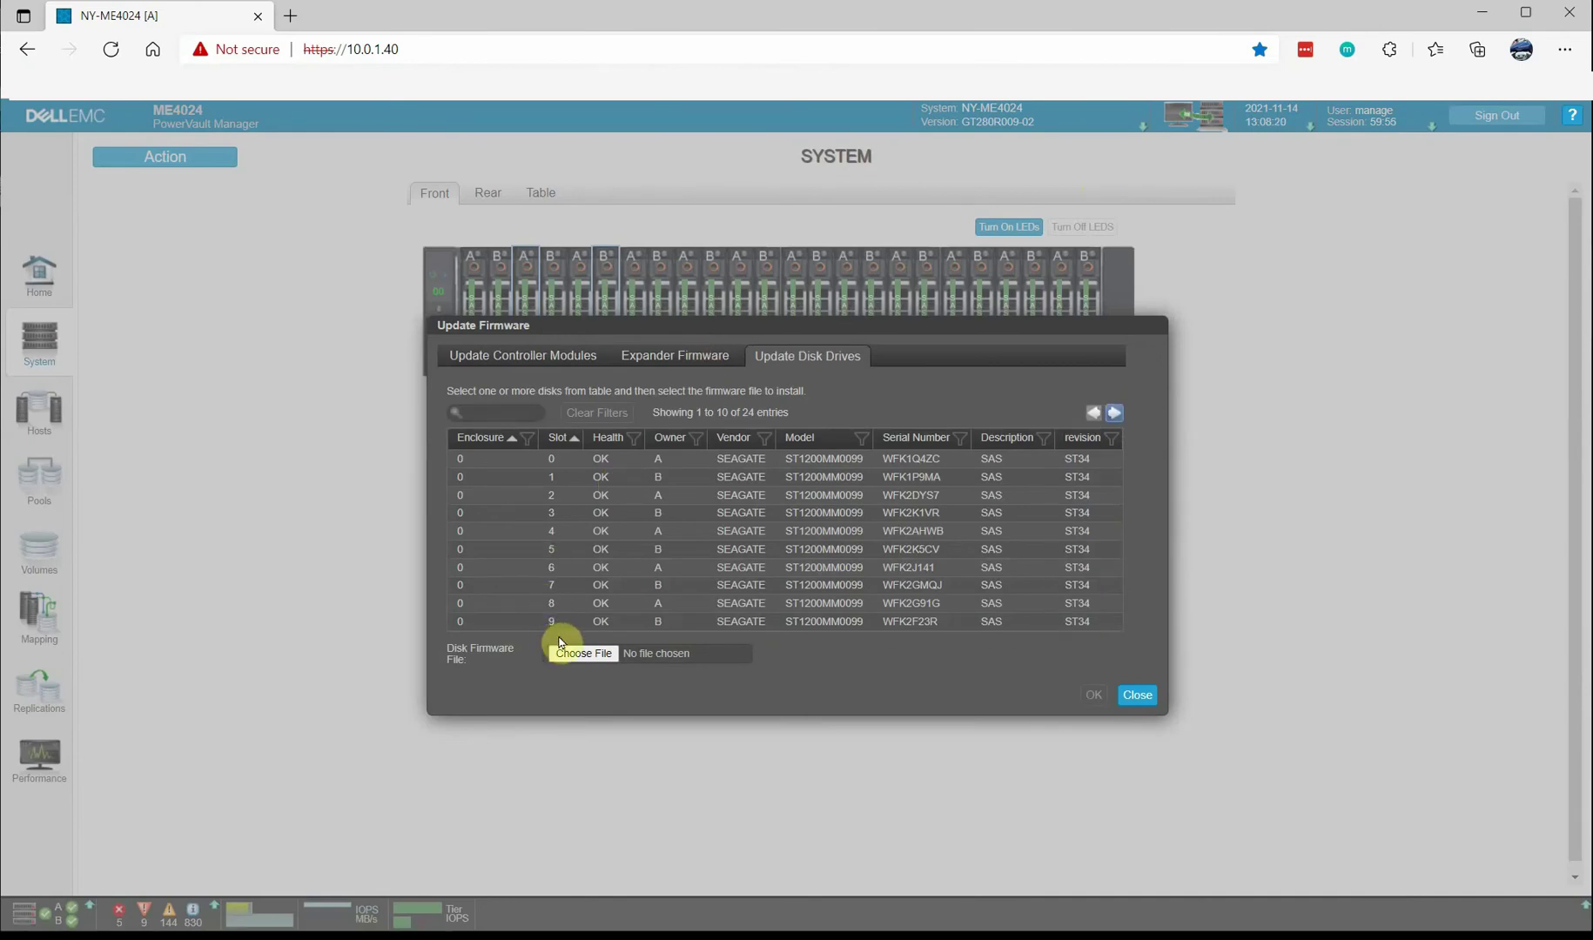
{"action": "left_click", "coordinate": [557, 653]}
{"action": "left_click", "coordinate": [1114, 413]}
{"action": "left_click", "coordinate": [1115, 413]}
{"action": "left_click", "coordinate": [746, 460]}
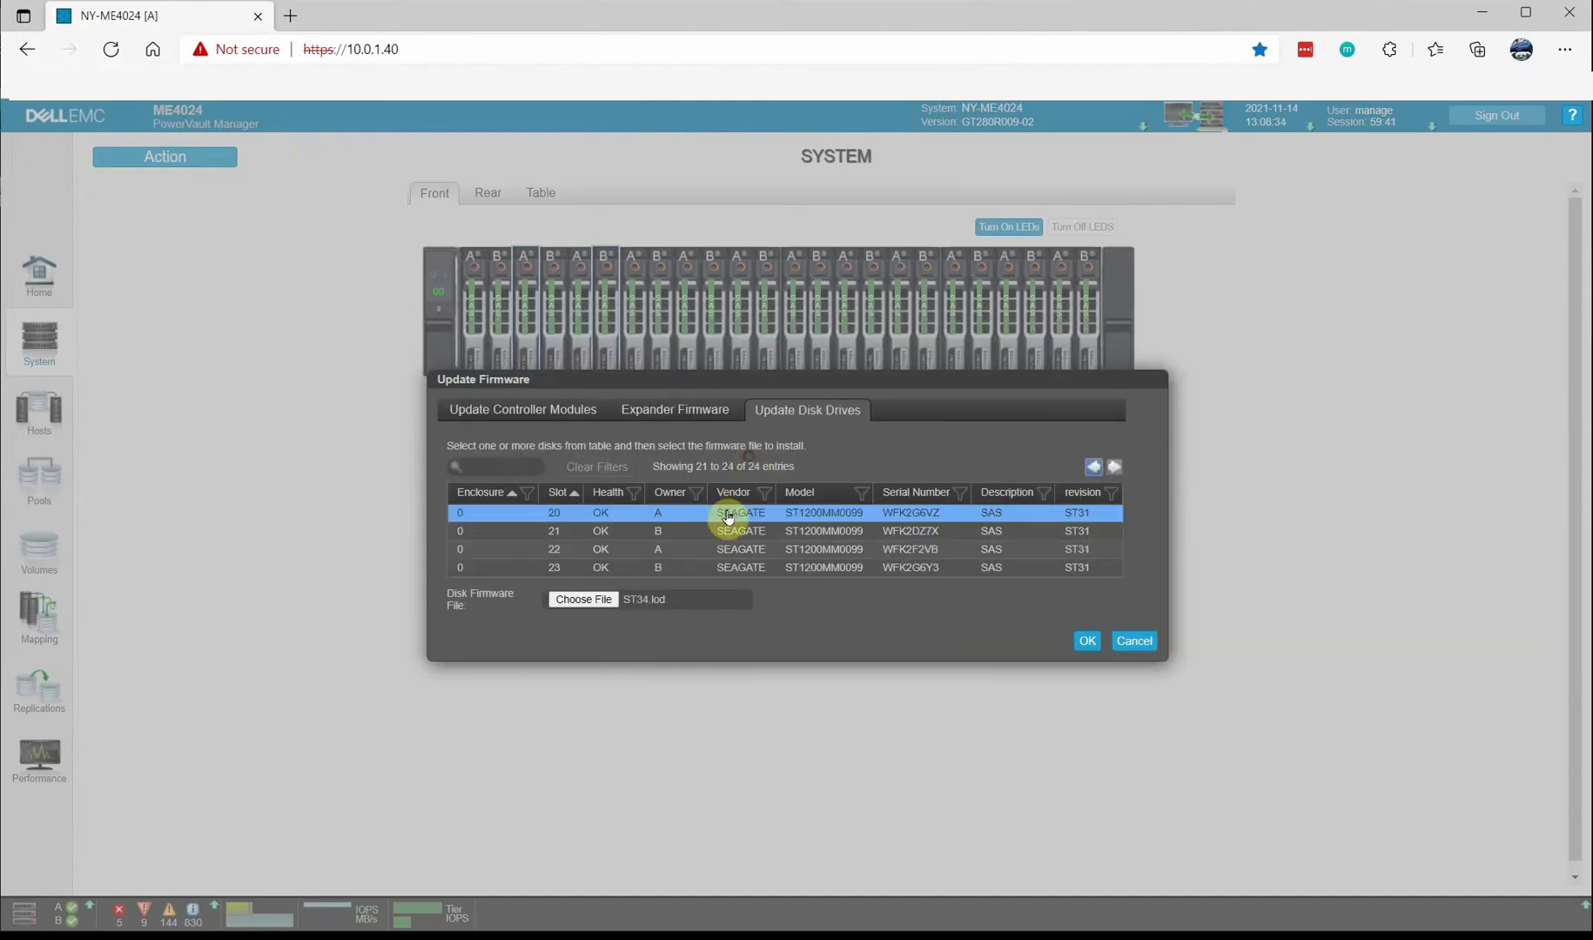
{"action": "left_click", "coordinate": [736, 570], "text": "shift"}
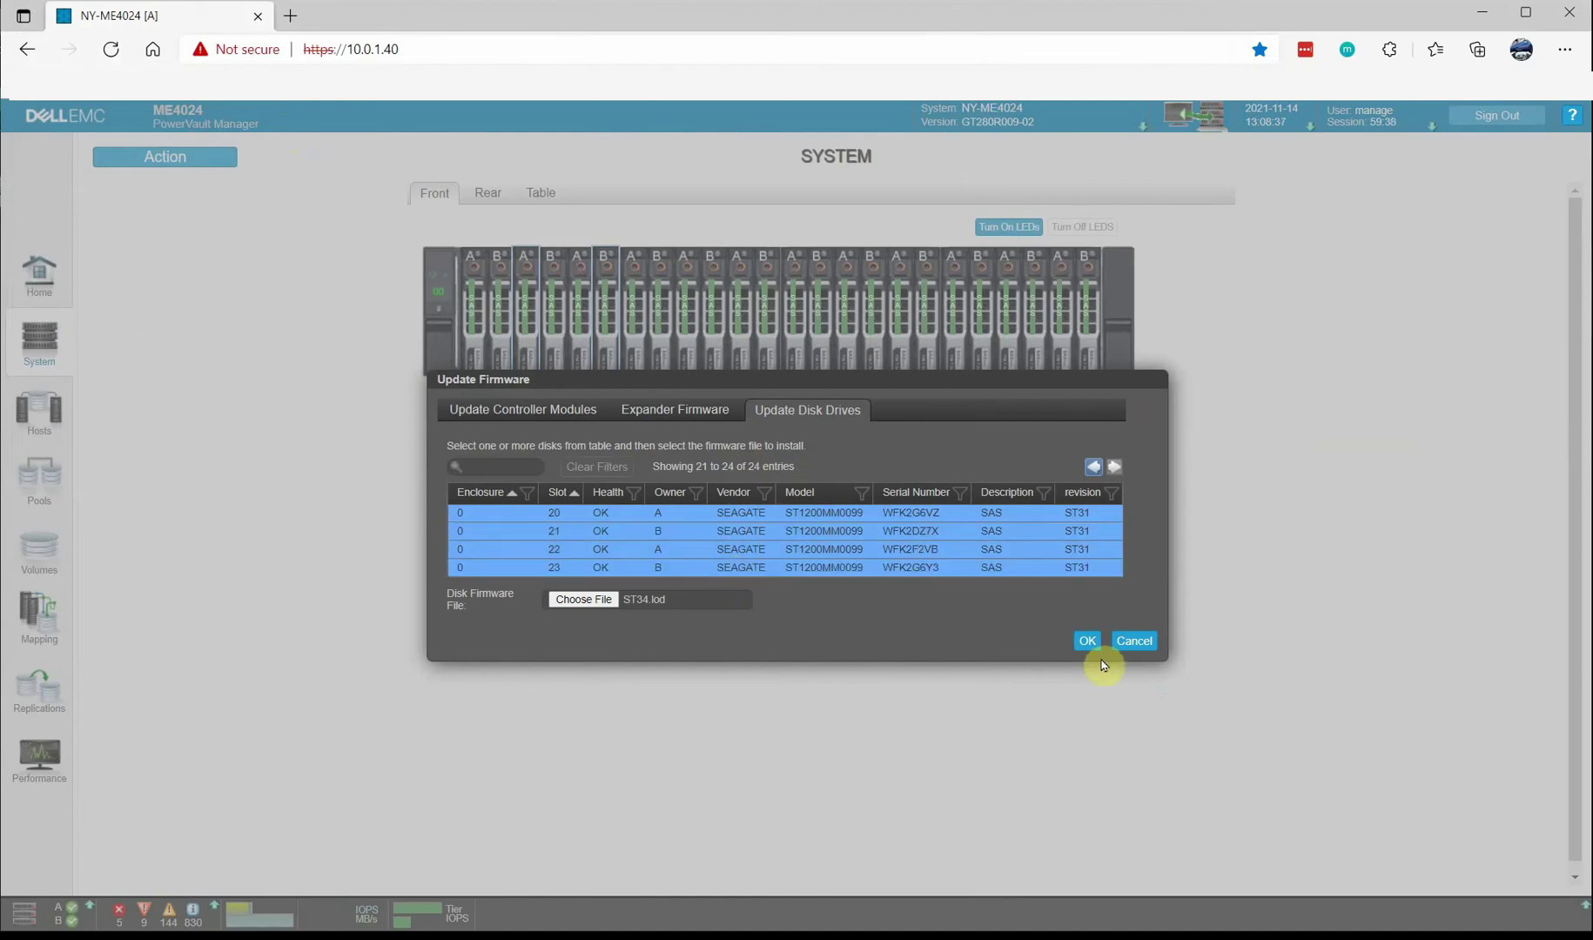
{"action": "left_click", "coordinate": [1087, 642]}
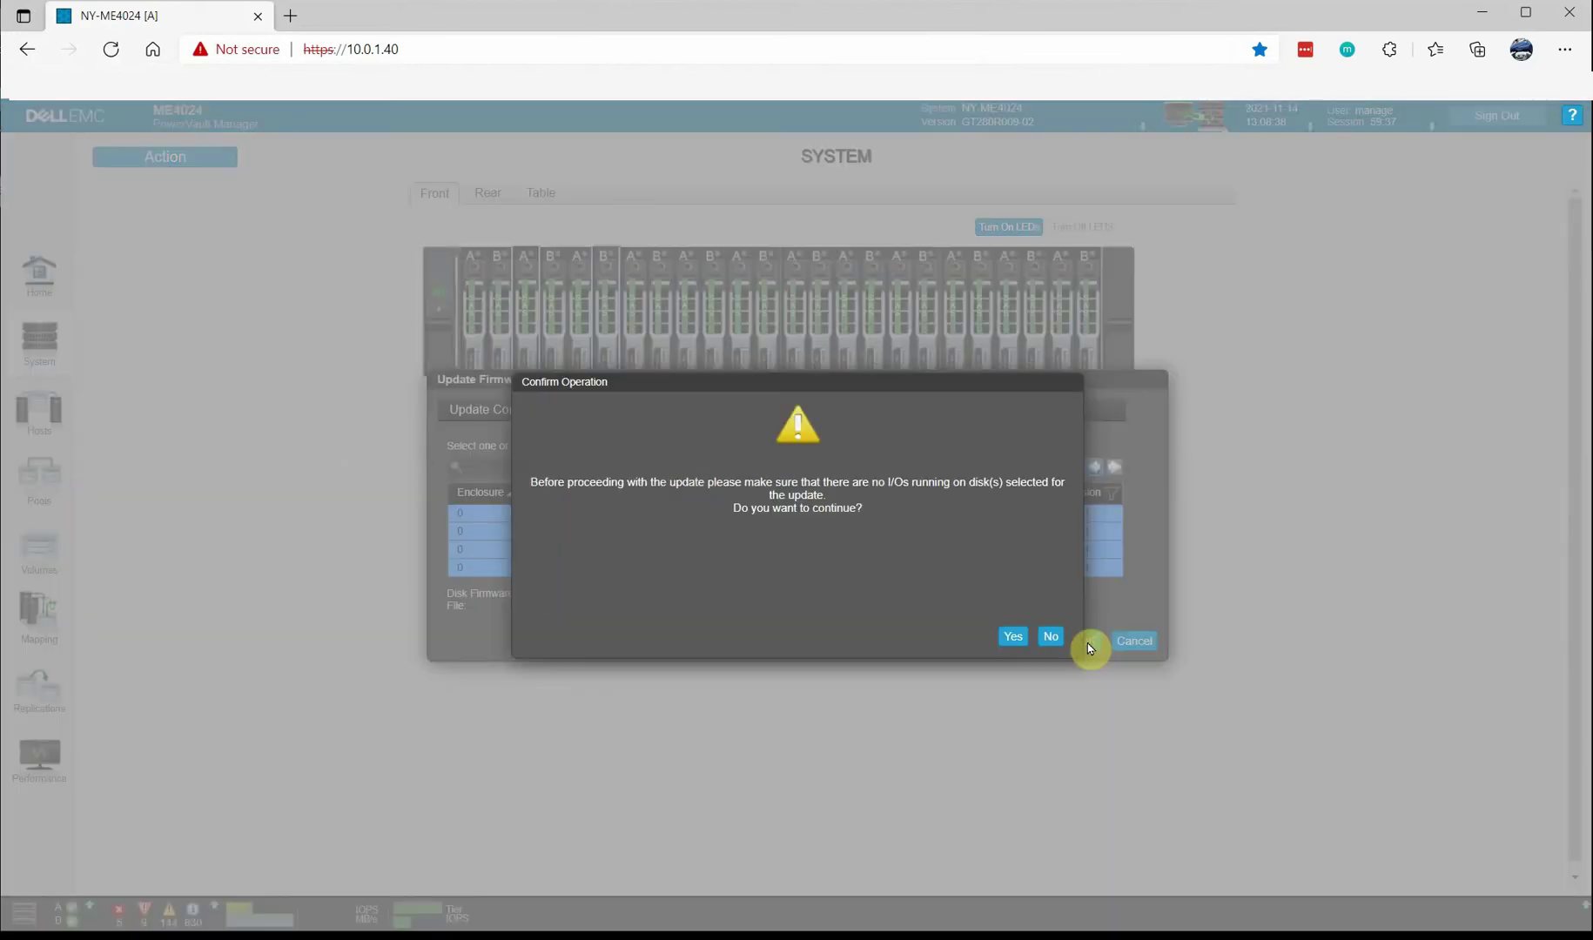
{"action": "left_click", "coordinate": [1013, 636]}
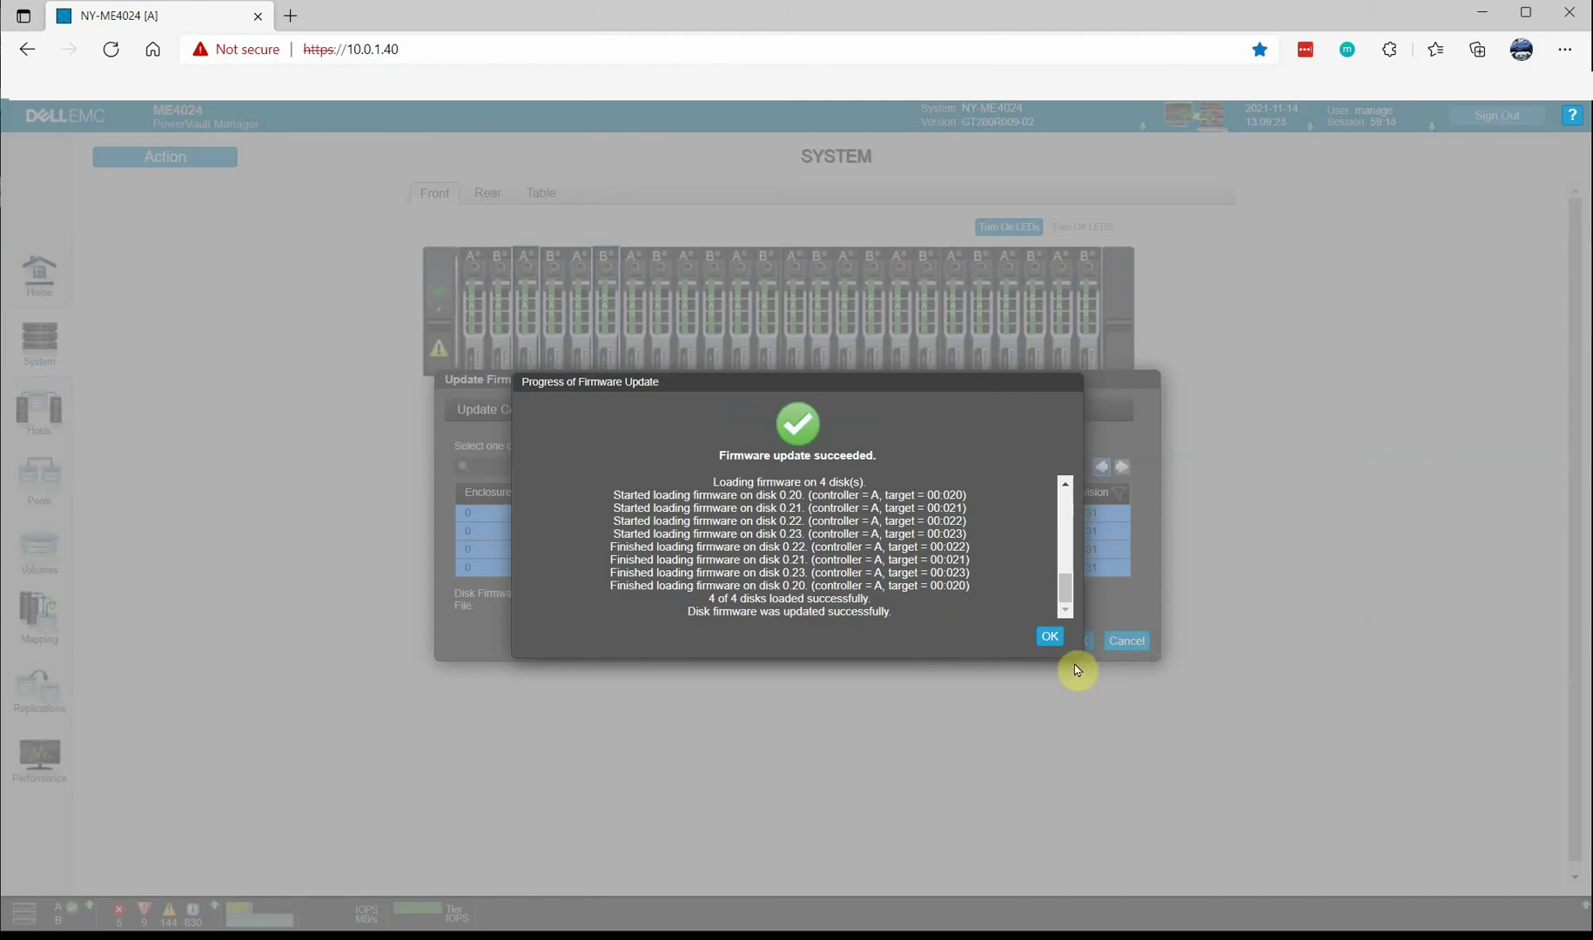
Close the 4-of-4 update report and return to the System page
{"action": "left_click", "coordinate": [1050, 636]}
{"action": "mouse_move", "coordinate": [507, 361]}
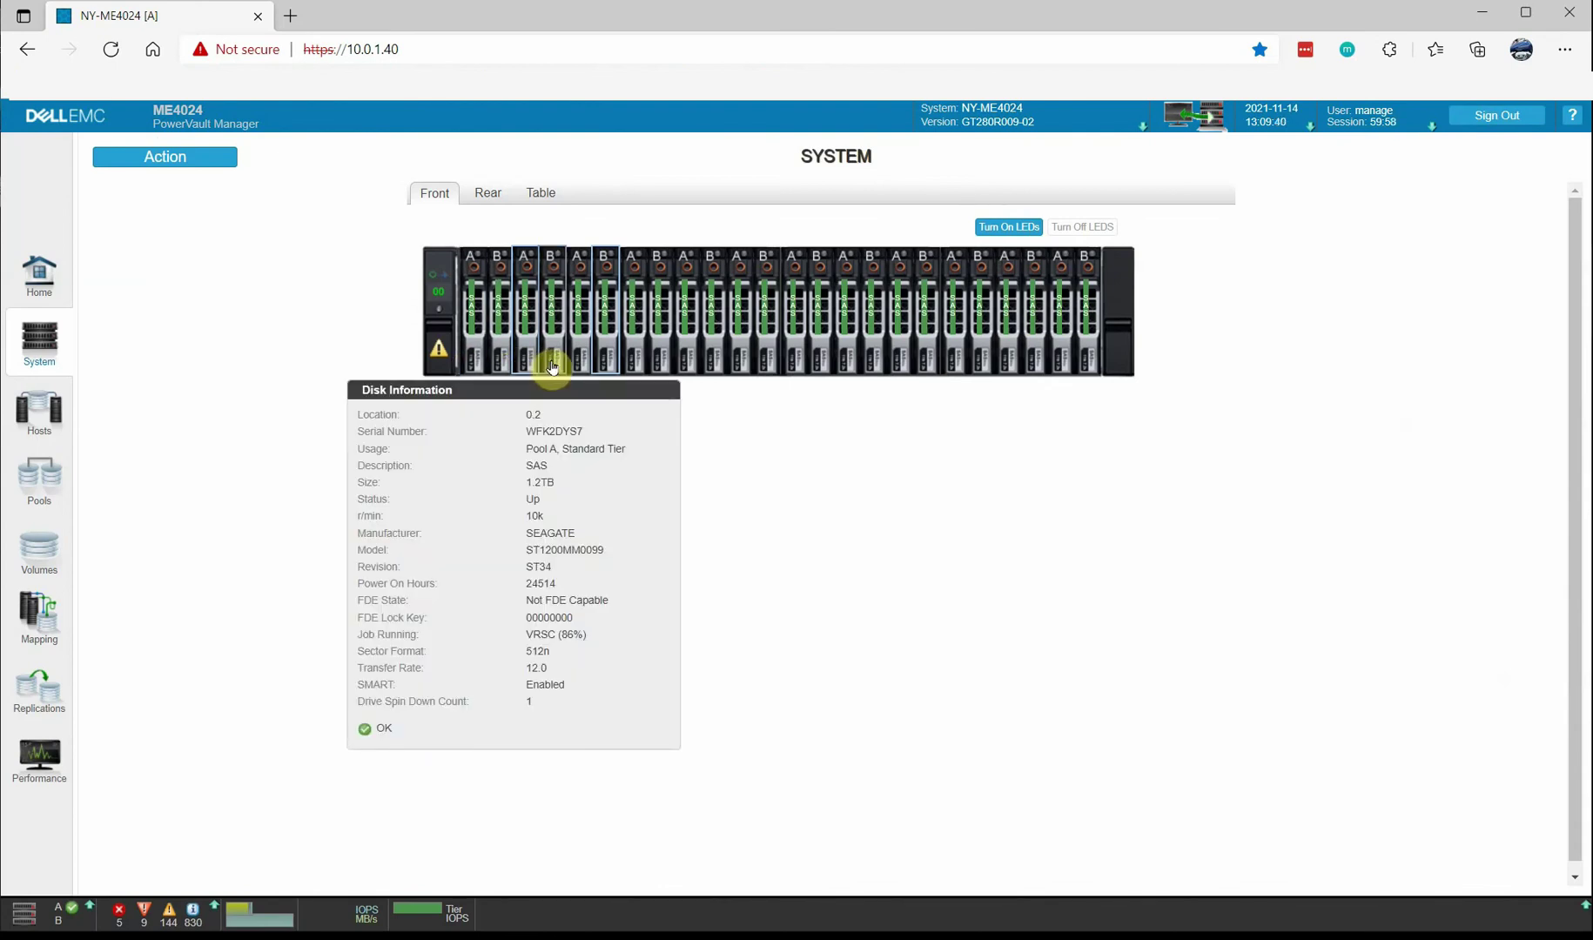
Inspect Disk Information for disks 0.11 through 0.21, each reporting revision ST34
{"action": "mouse_move", "coordinate": [554, 366]}
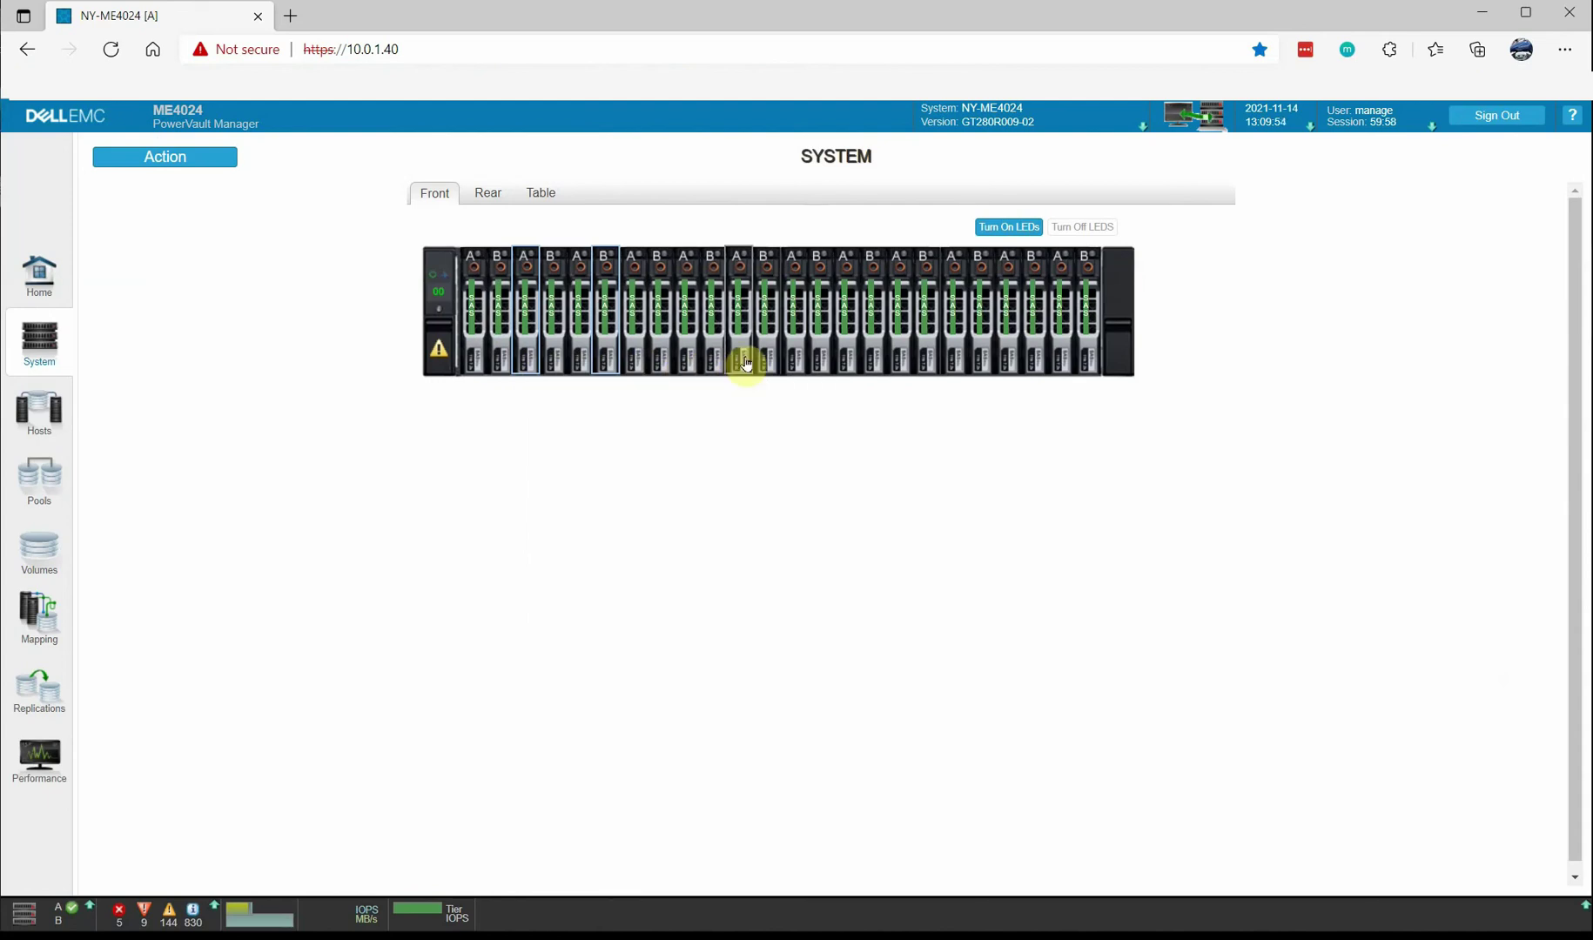
{"action": "mouse_move", "coordinate": [746, 364]}
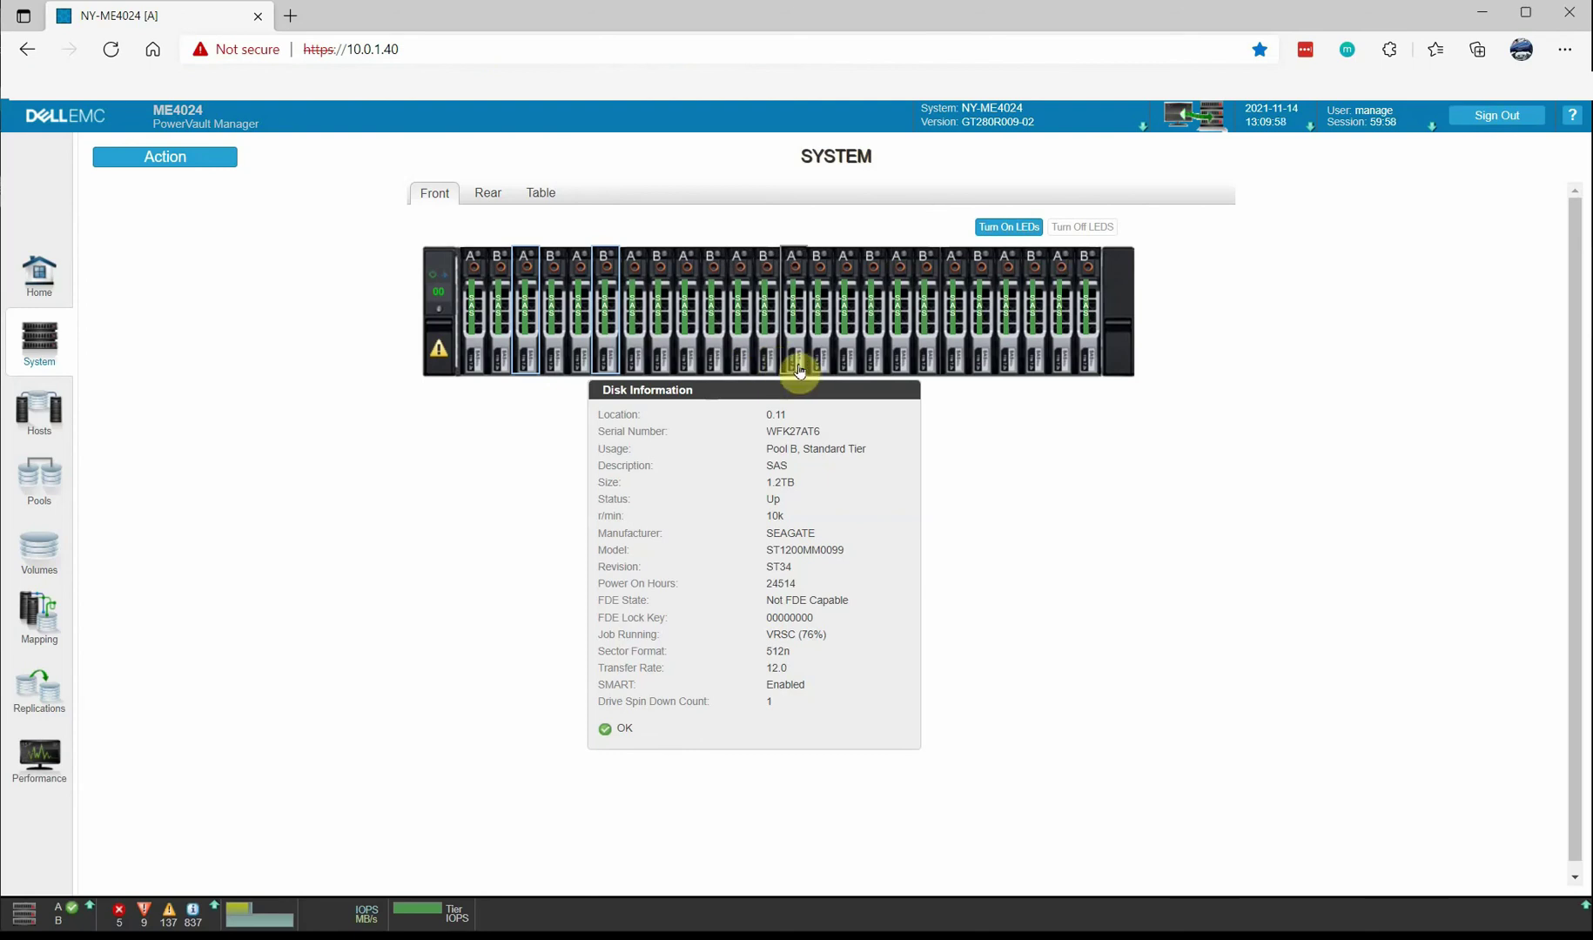
{"action": "mouse_move", "coordinate": [822, 374]}
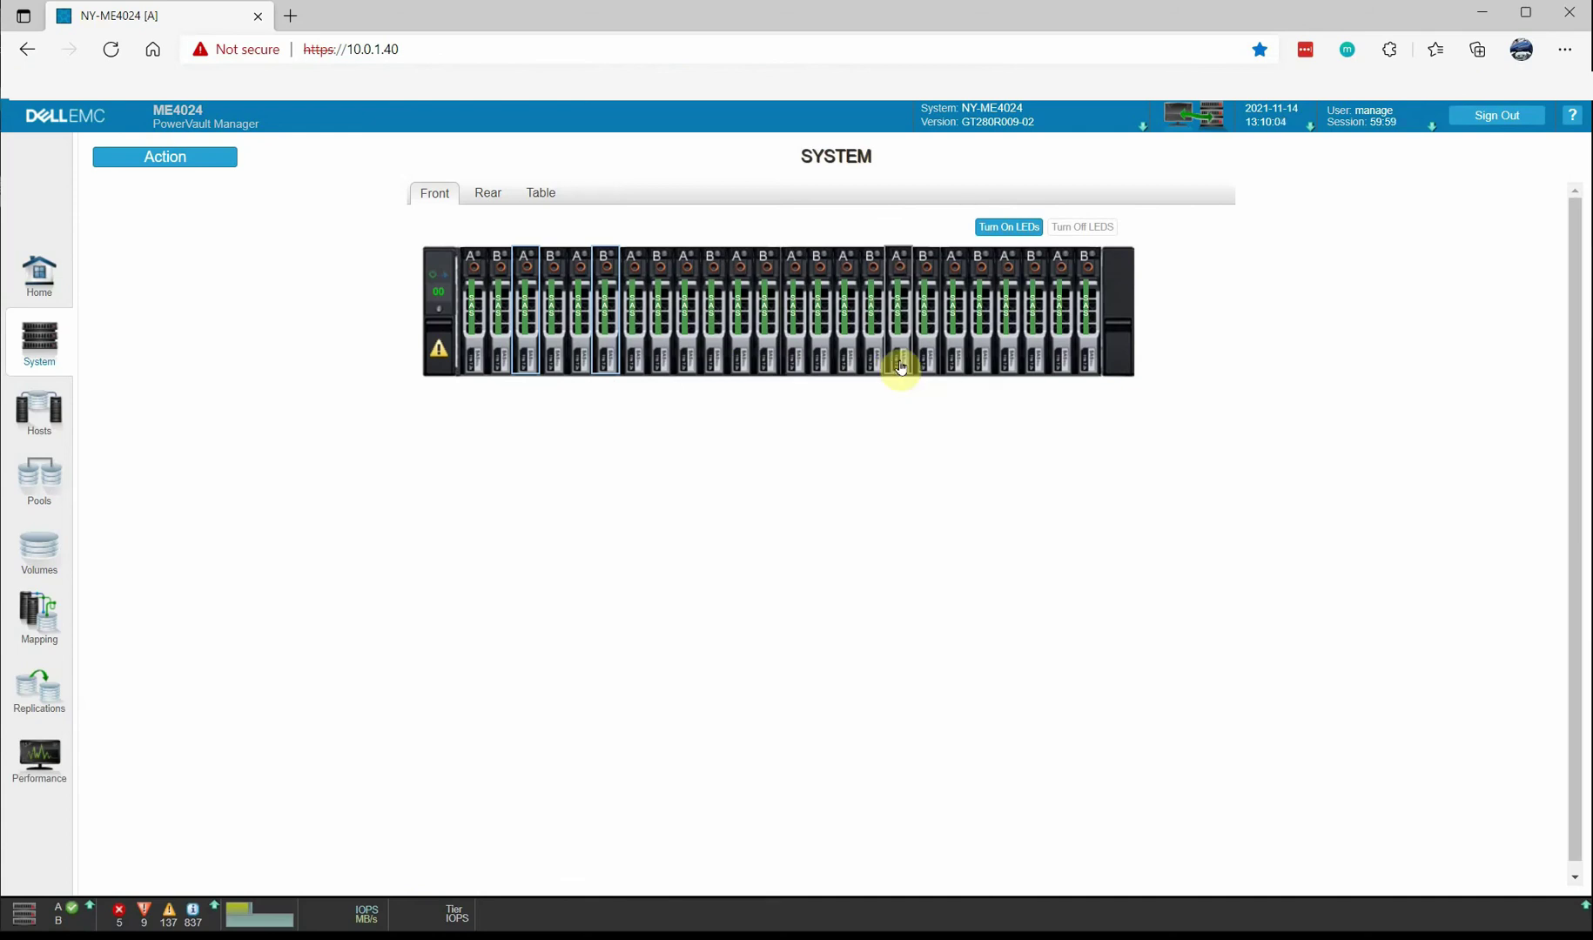
{"action": "mouse_move", "coordinate": [922, 365]}
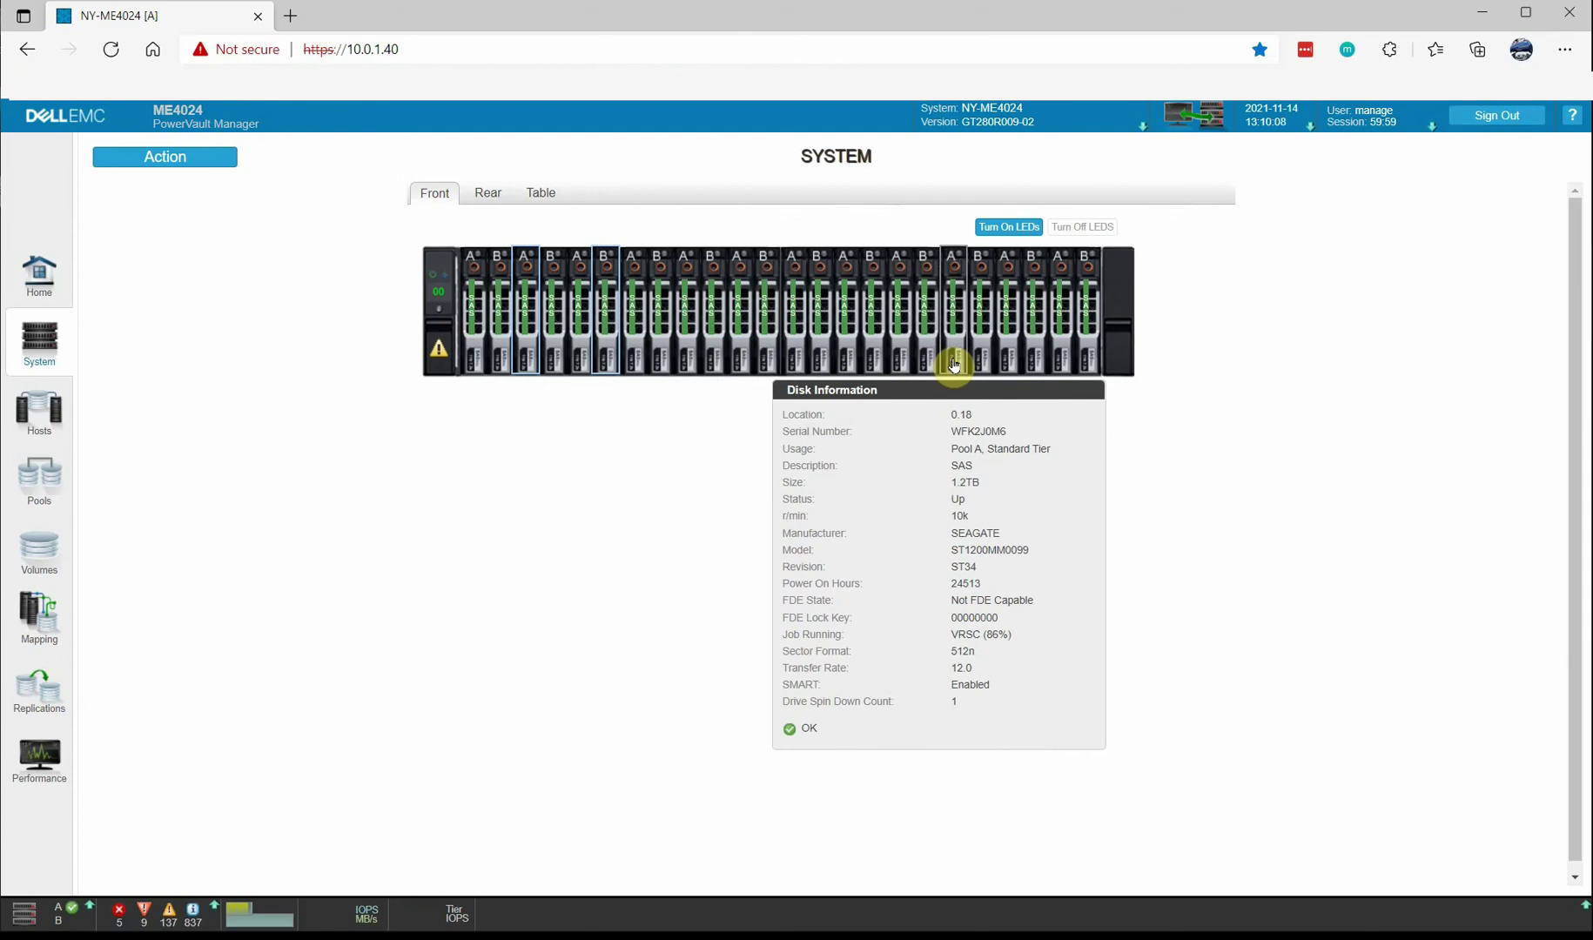
{"action": "mouse_move", "coordinate": [1009, 366]}
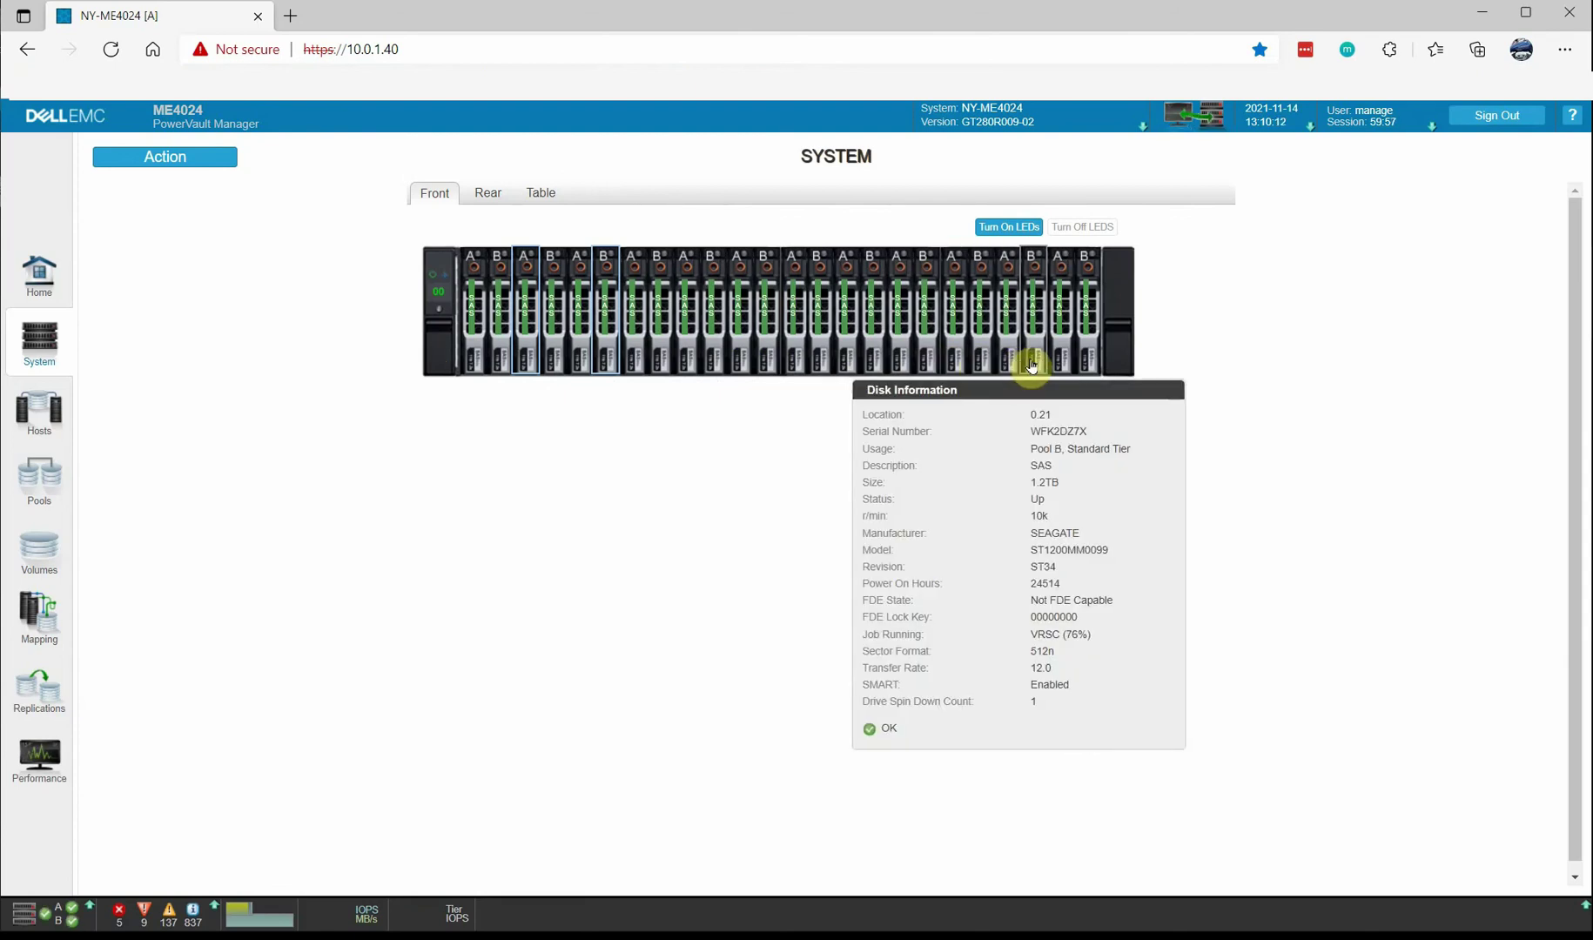